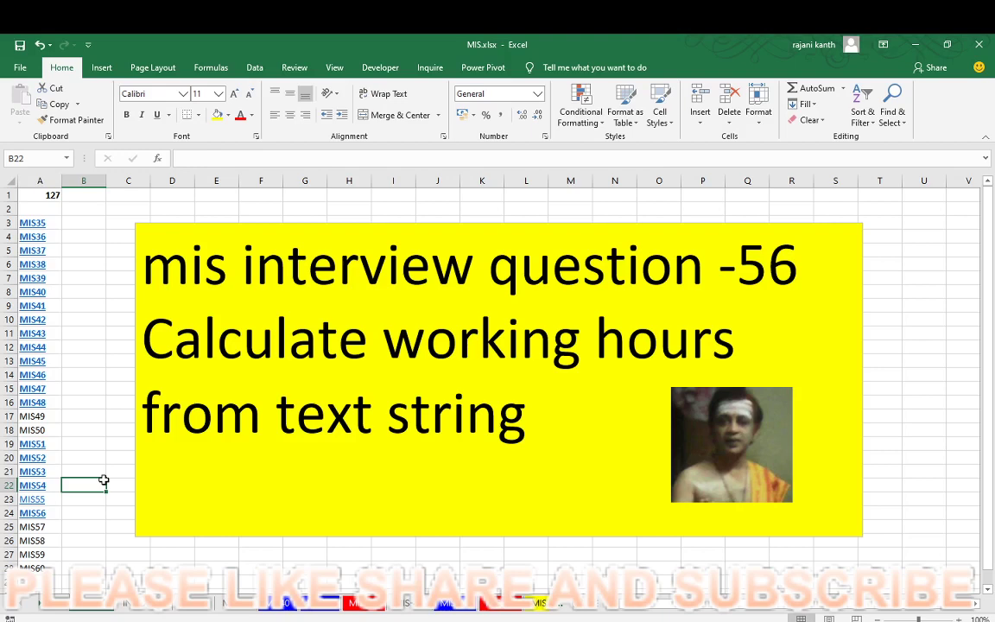
left_click(38, 515)
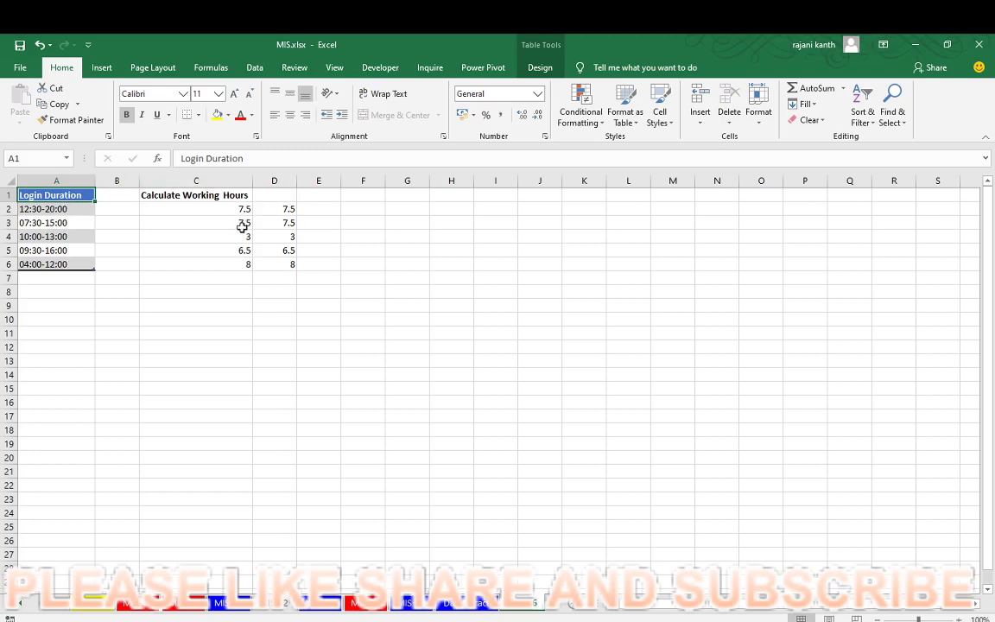
left_click(333, 208)
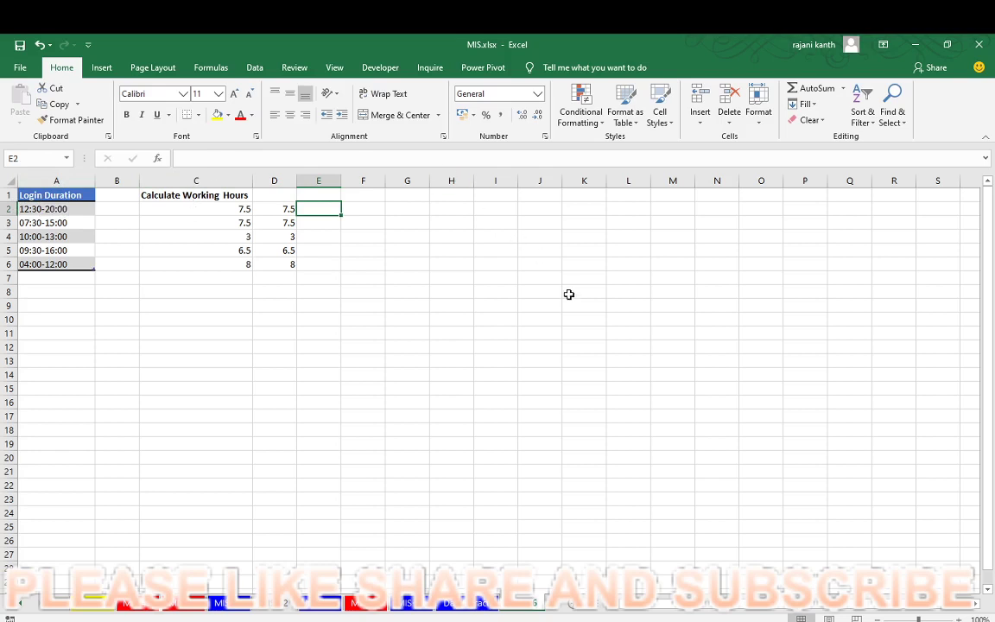
- Start E2's formula as =replace(A2,1, using A2's login text from position 1
type("=")
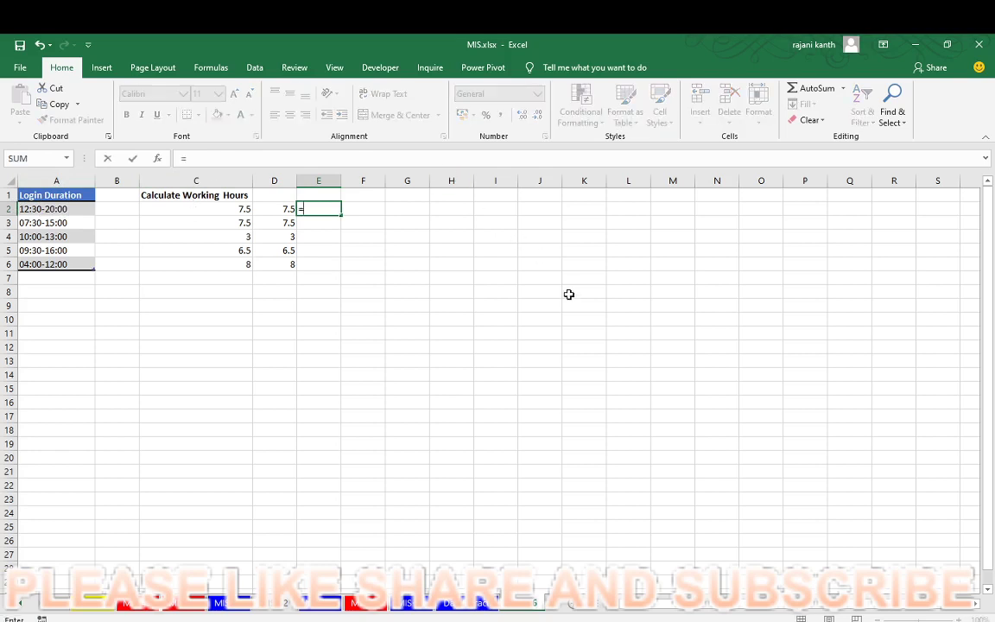
type("replace")
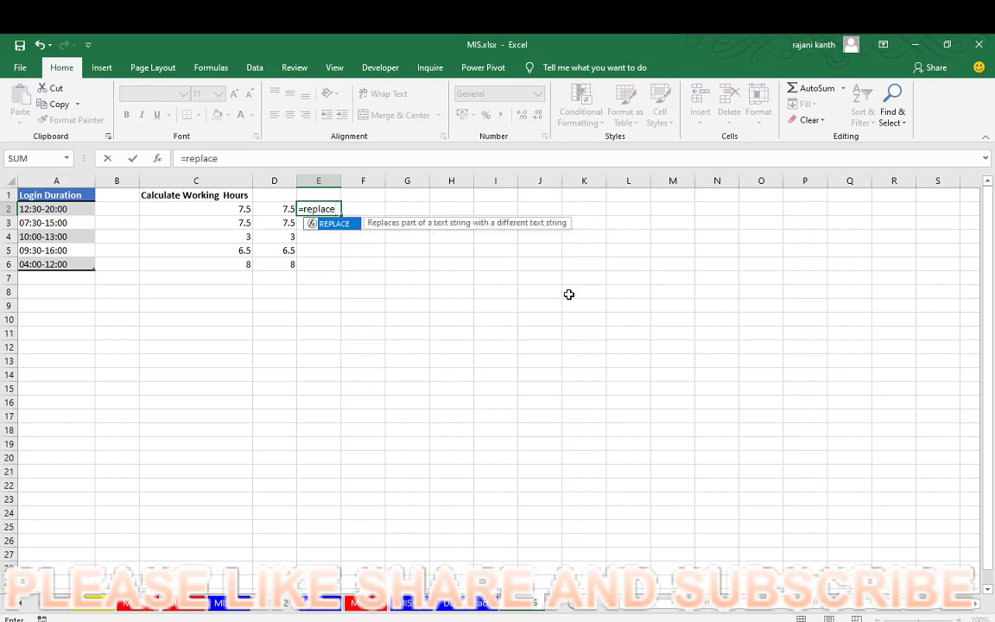
type("(")
key("Left")
key("Left")
key("Left")
key("Left")
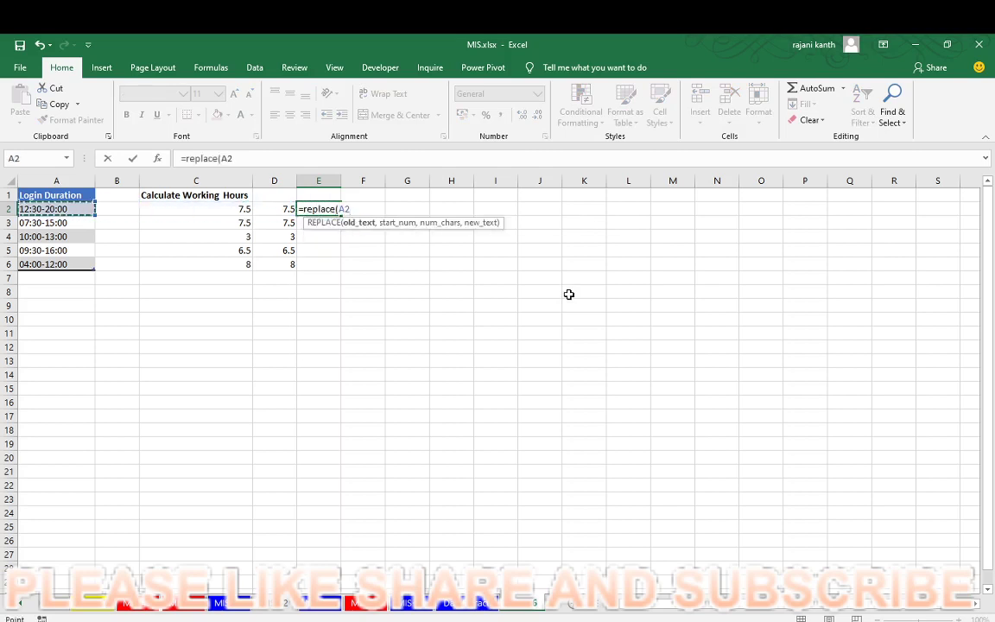
type(",")
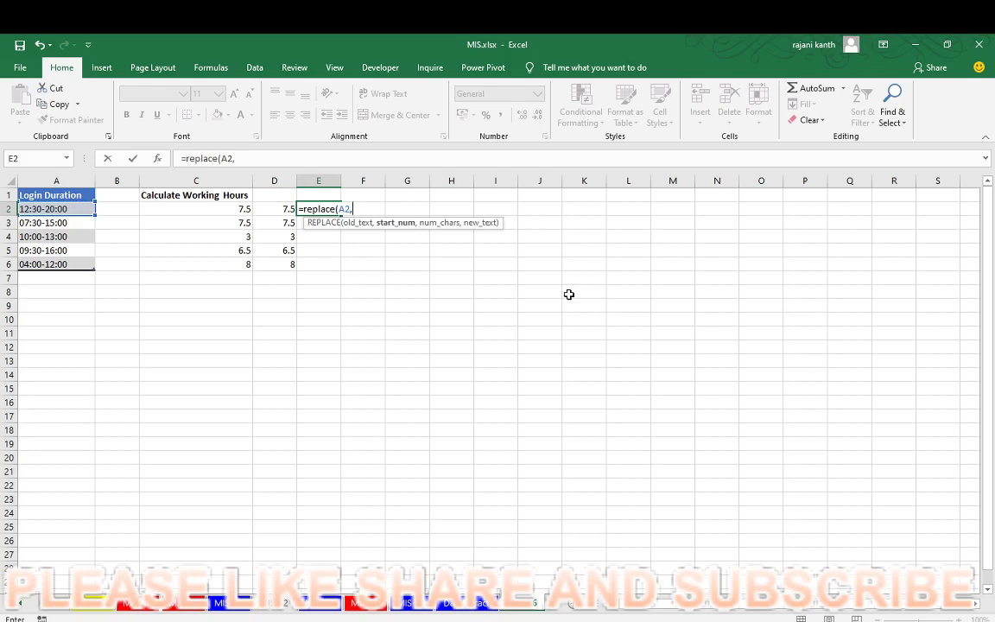
type("1,")
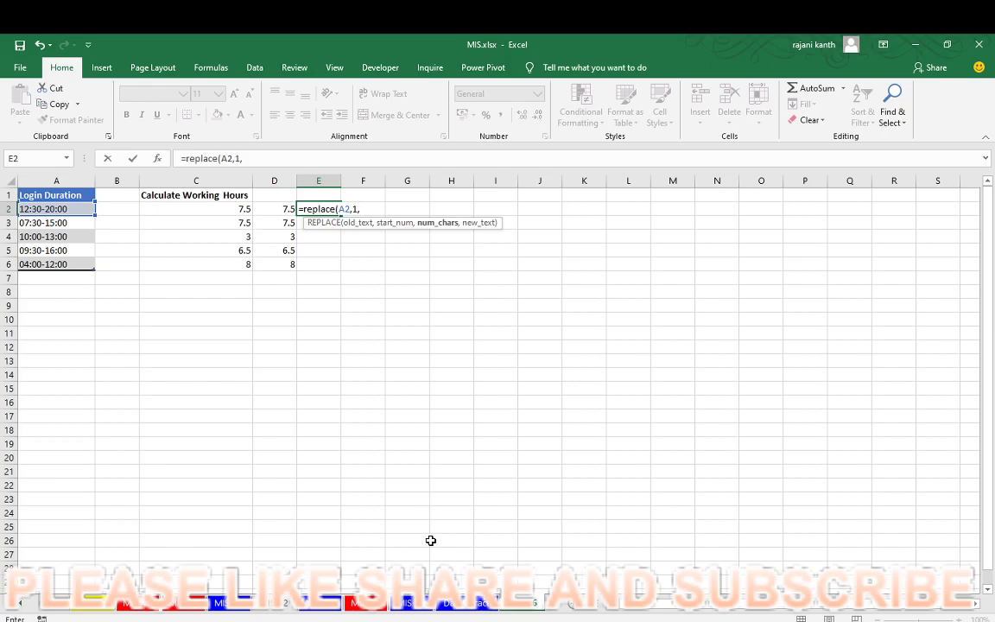
key("alt+Tab")
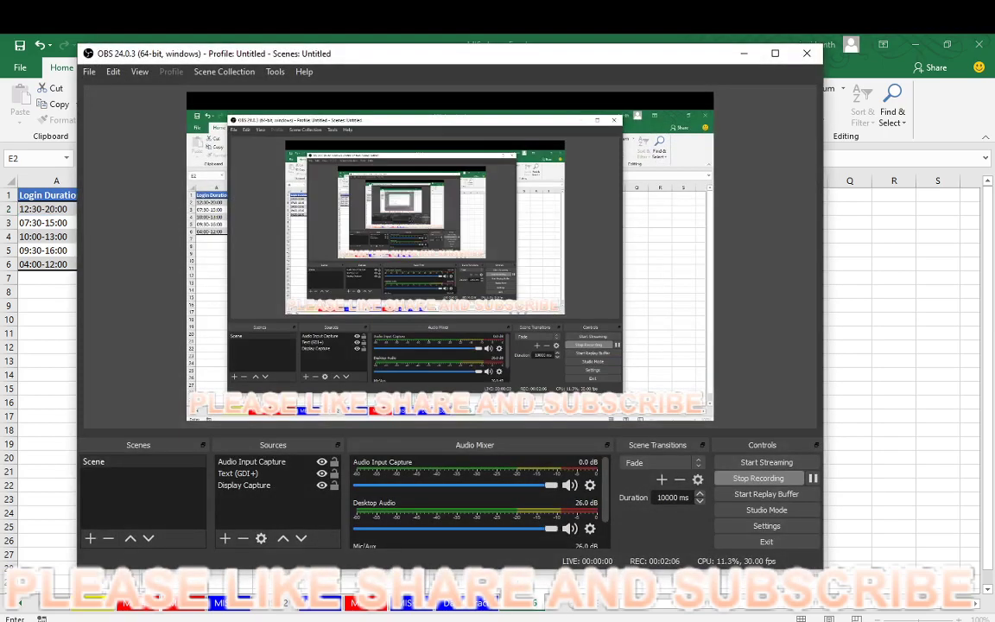
key("alt+Tab")
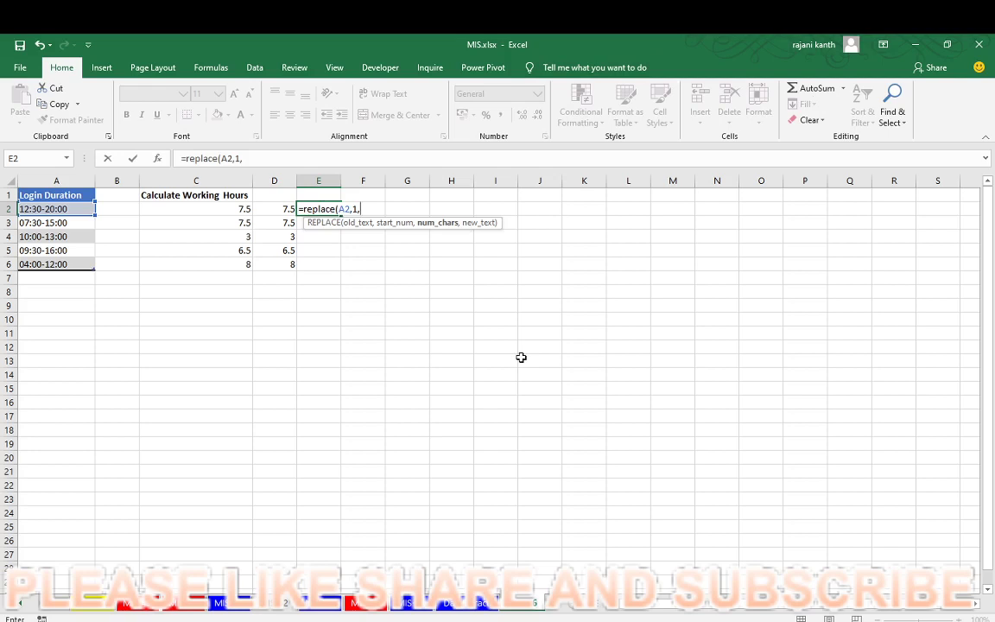
- Complete E2 as =replace(A2,1,find("-",A2),"") so it returns the end time 20:00
type("find(\"-\",")
key("Left")
key("Left")
key("Left")
key("Left")
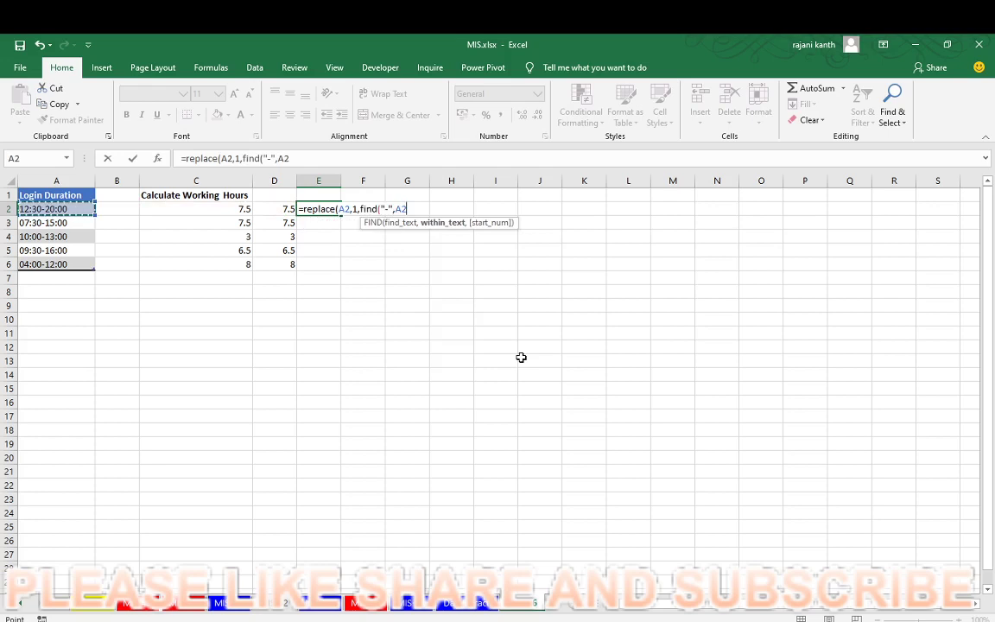
type(")")
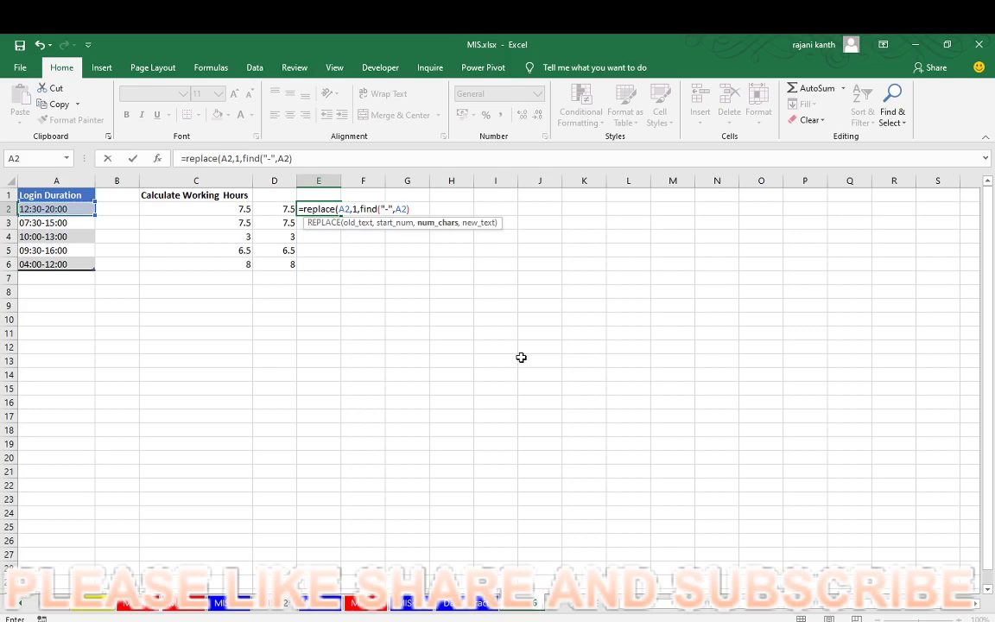
type(",\"\")")
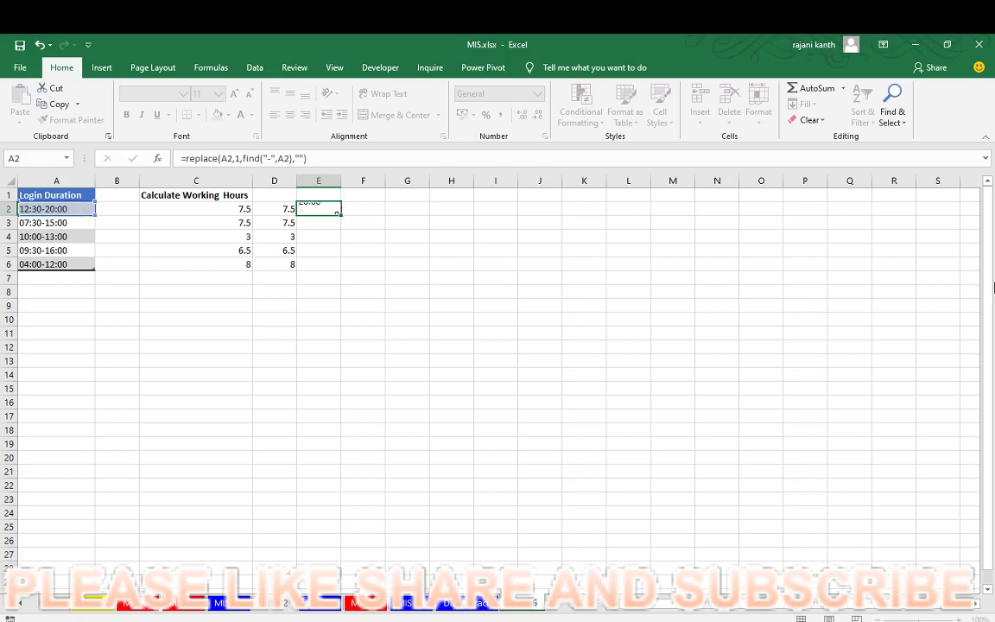
- Wrap E2's formula as =TRIM(REPLACE(A2,1,FIND("-",A2),"")), still showing 20:00
key("Return")
key("Up")
key("F2")
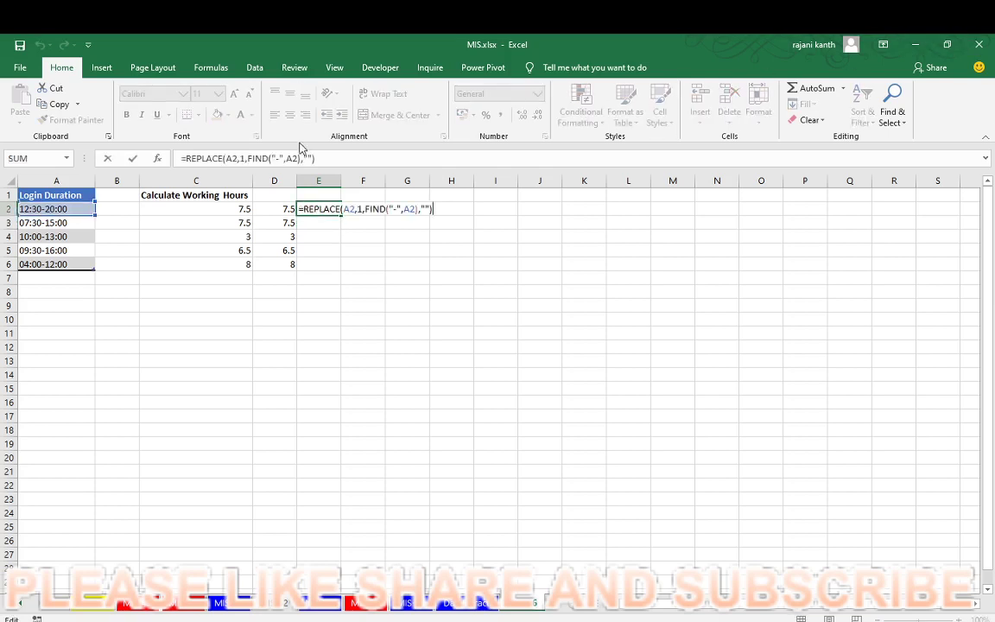
left_click(299, 209)
type("tr")
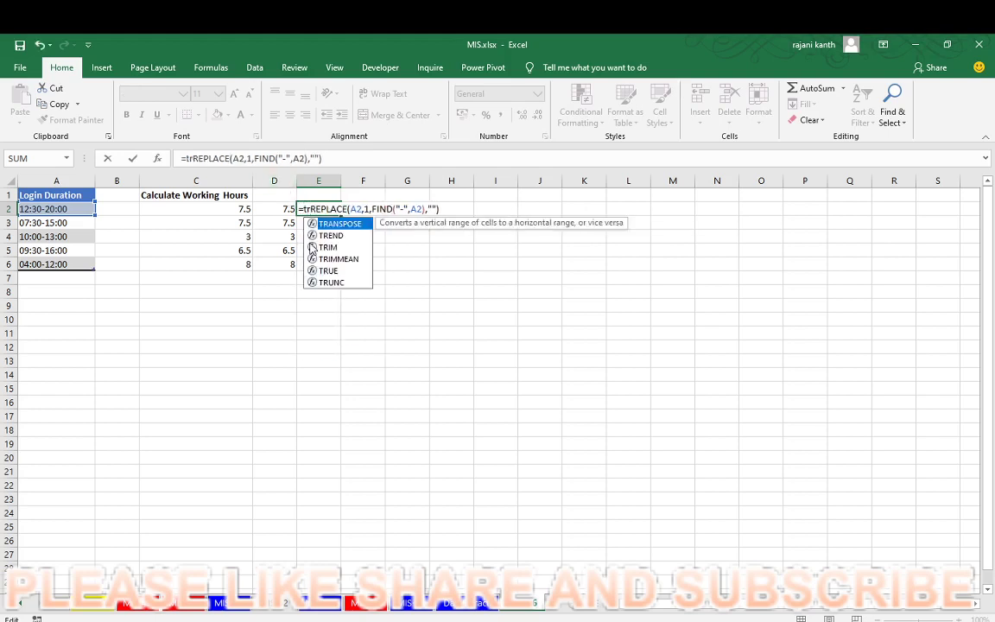
left_click(313, 248)
double_click(313, 248)
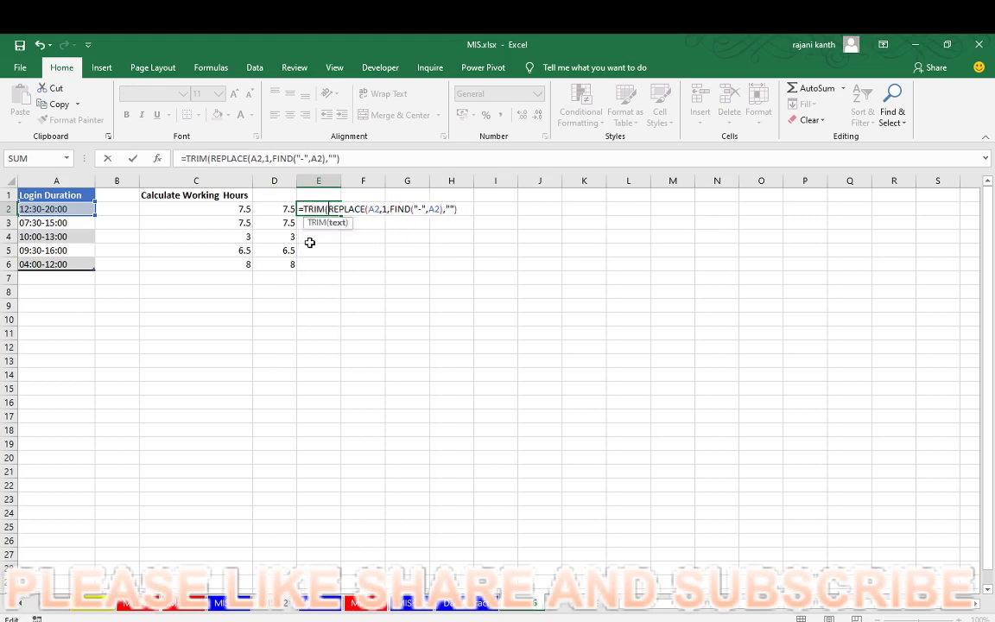
left_click(466, 209)
type(")")
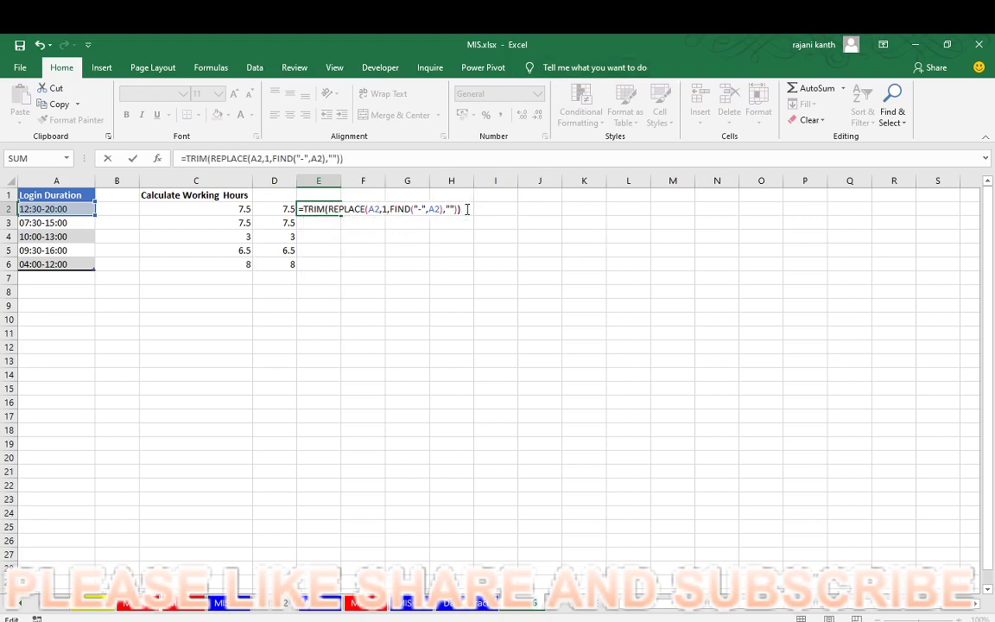
key("Return")
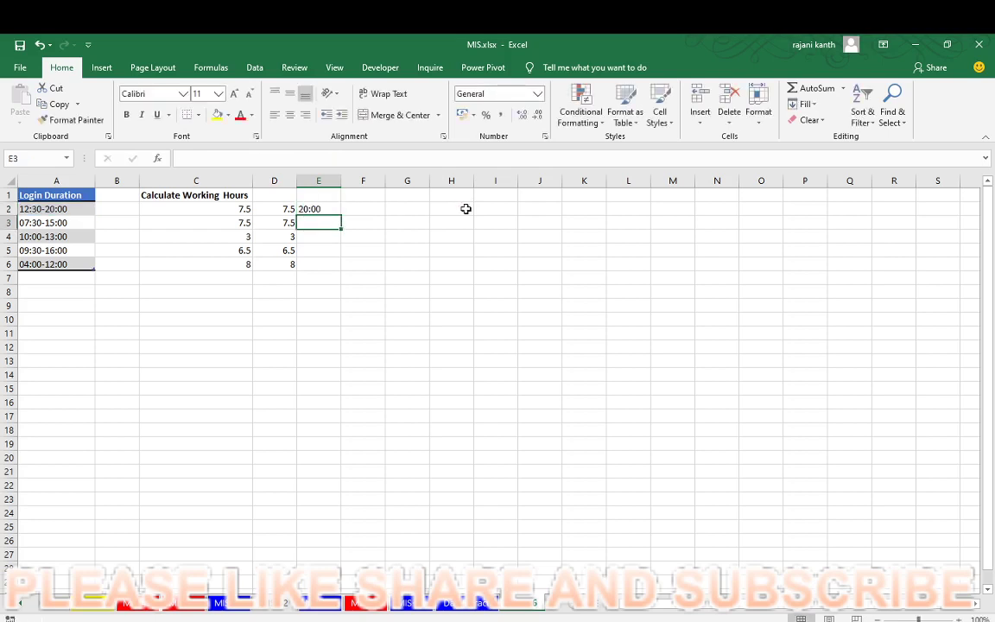
key("Up")
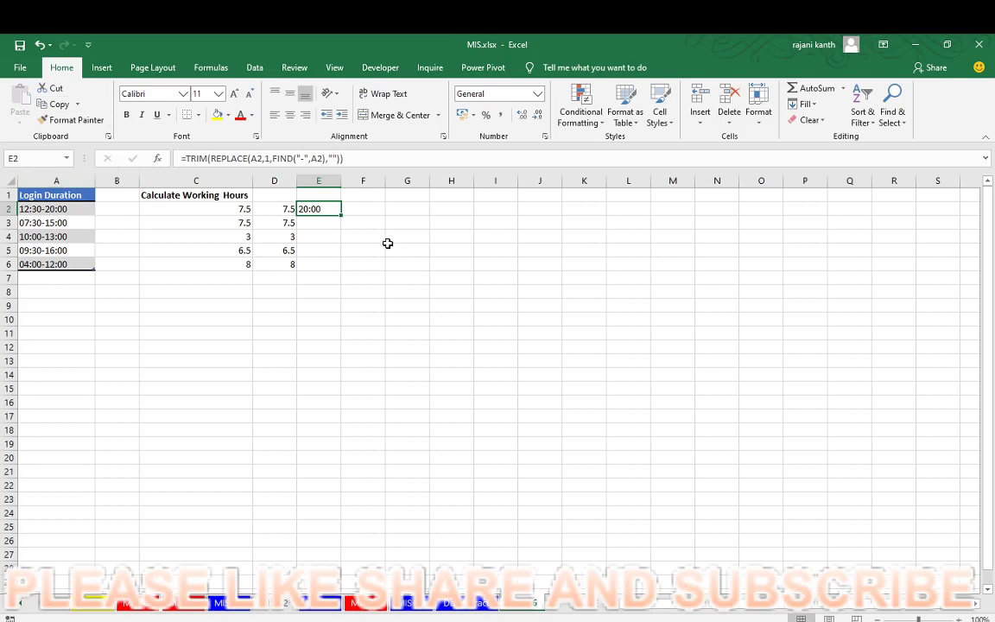
- Append -left(A2,find("-",A2)) after the TRIM part of E2's formula
key("F2")
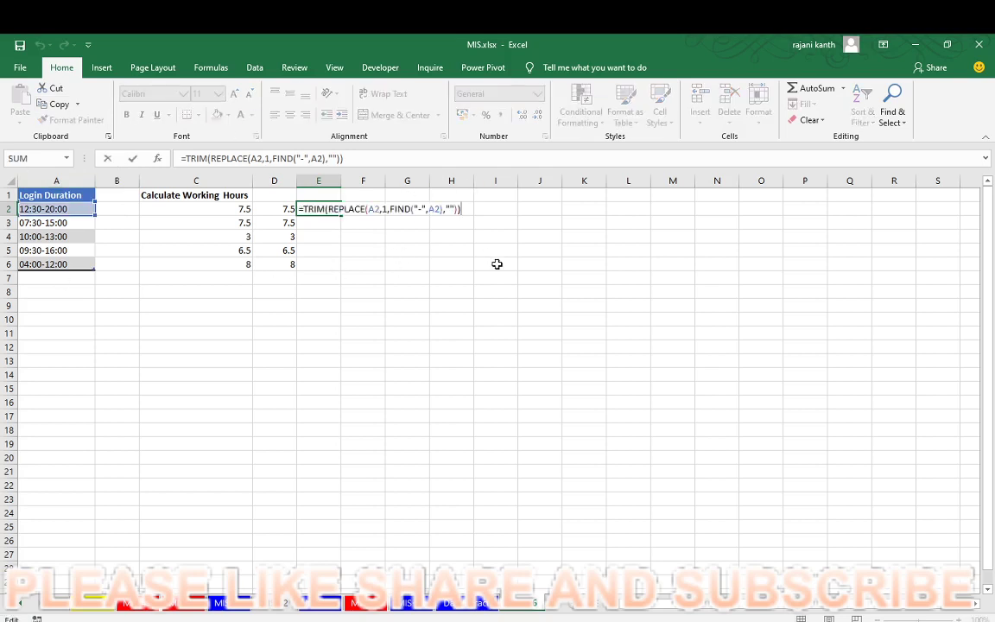
type("-l")
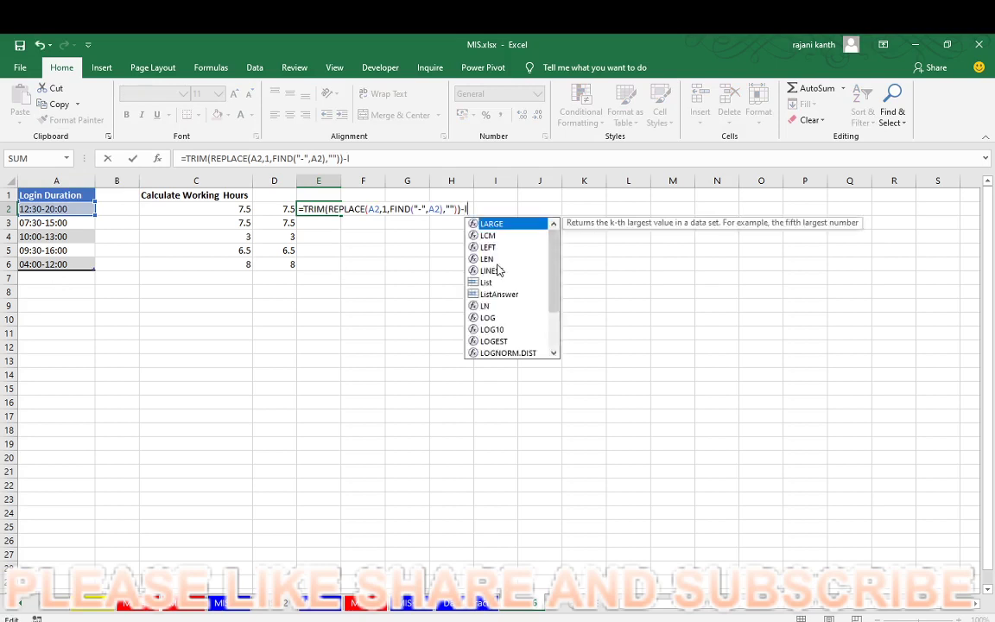
type("eft(")
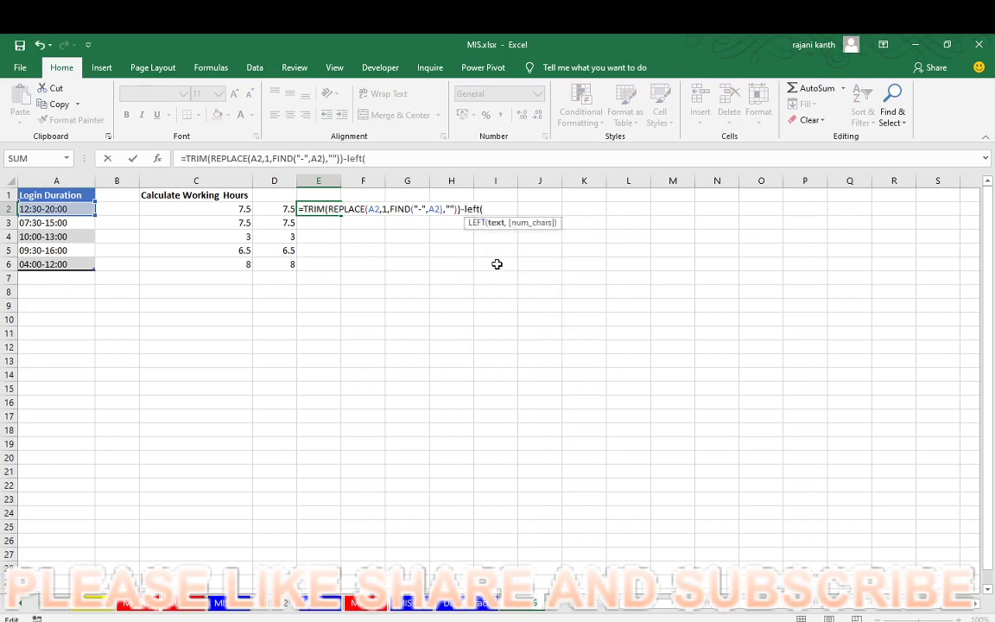
key("Left")
key("Left")
key("Left")
key("Left")
type(",find(\"-\"")
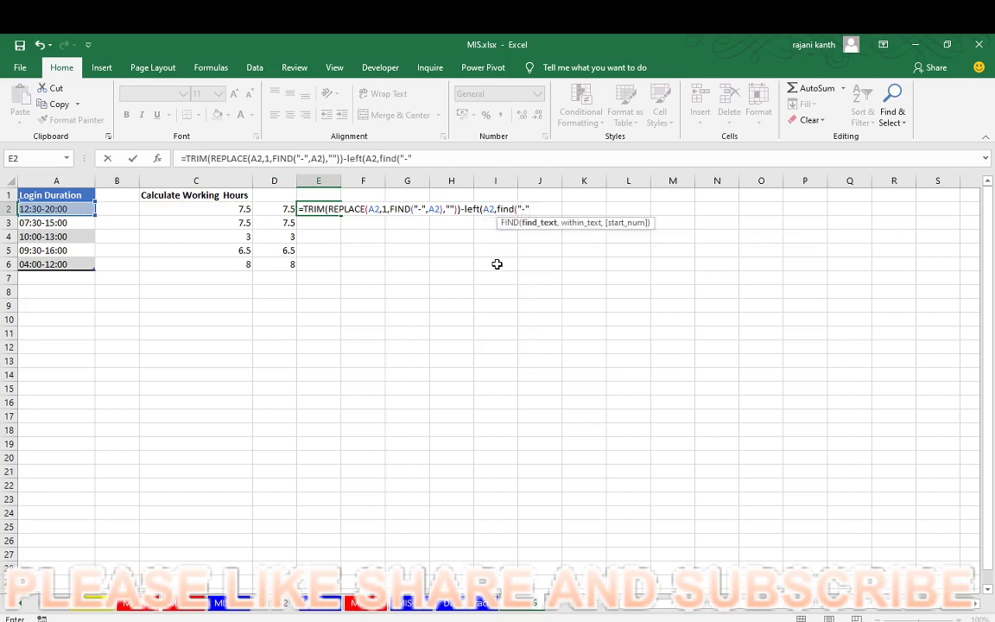
type(",")
key("Left")
key("Left")
key("Left")
key("Left")
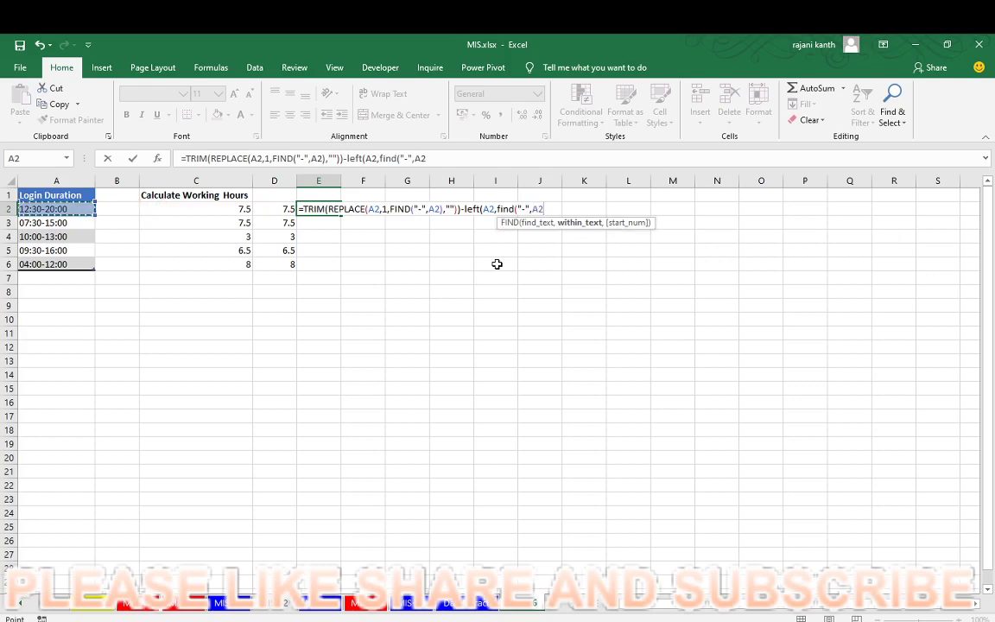
type(")")
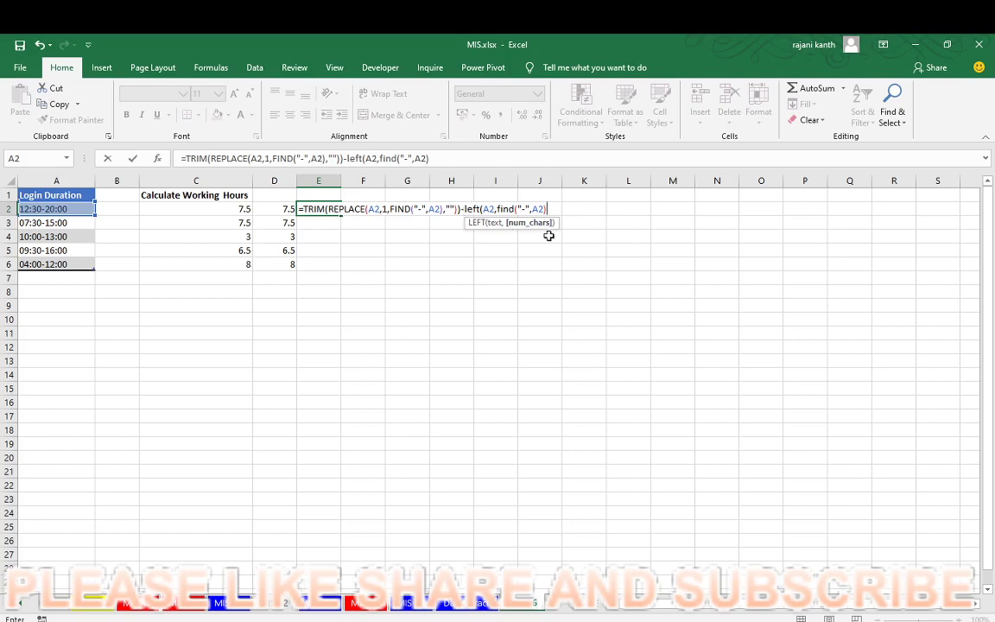
- Check the LEFT part with F9, then correct it to left(A2,find("-",A2)-1) excluding the dash
type(")")
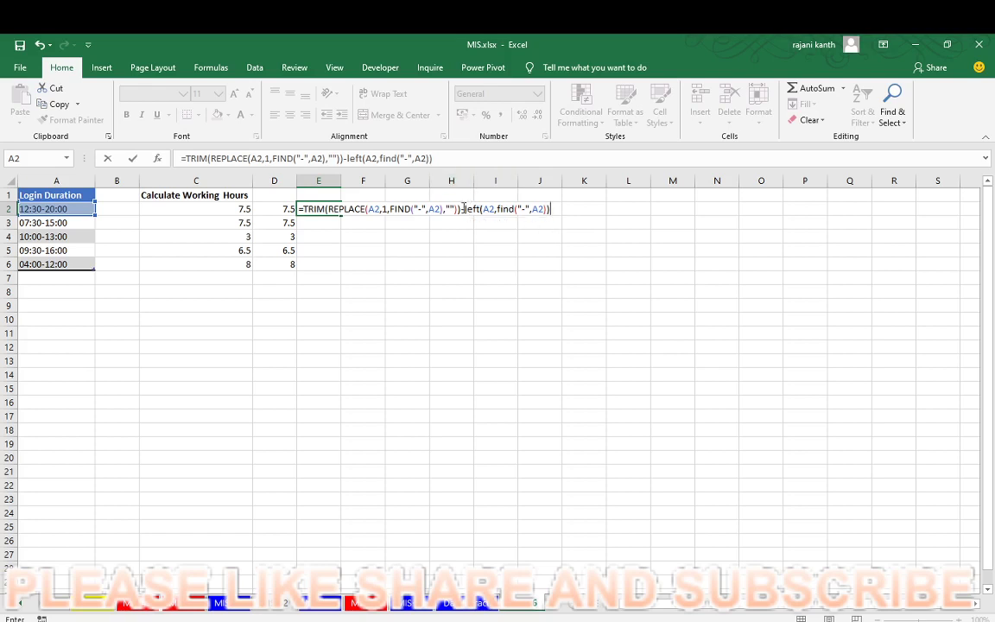
left_click_drag(460, 209, 560, 213)
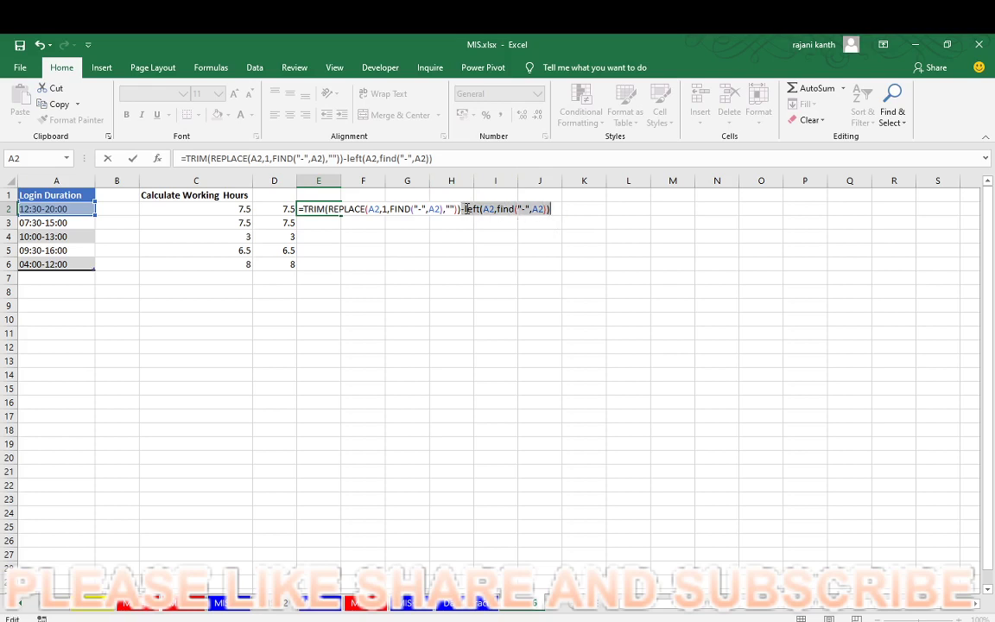
left_click_drag(464, 209, 560, 209)
key("F9")
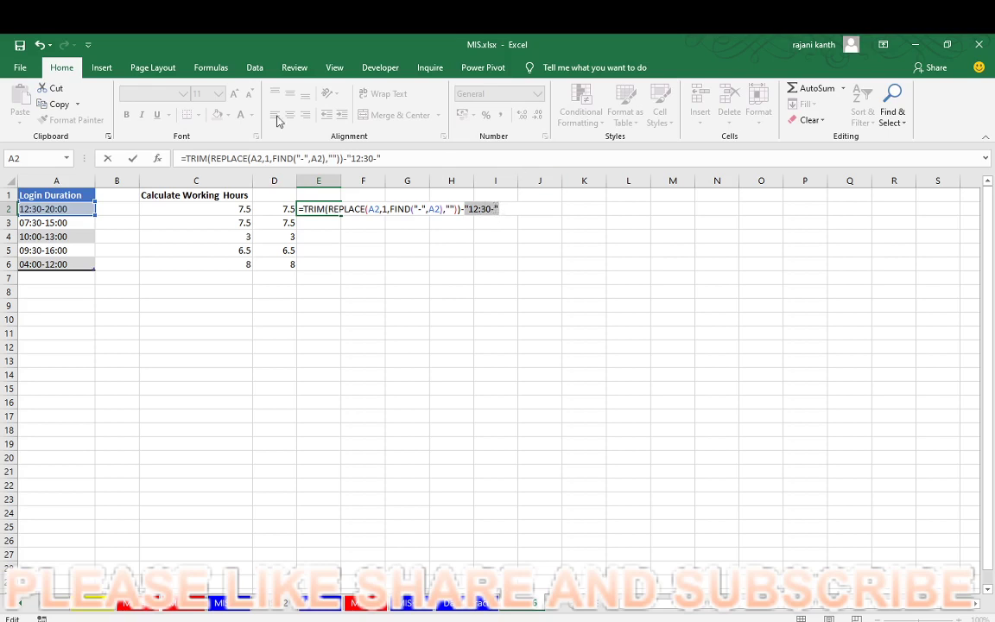
key("ctrl+z")
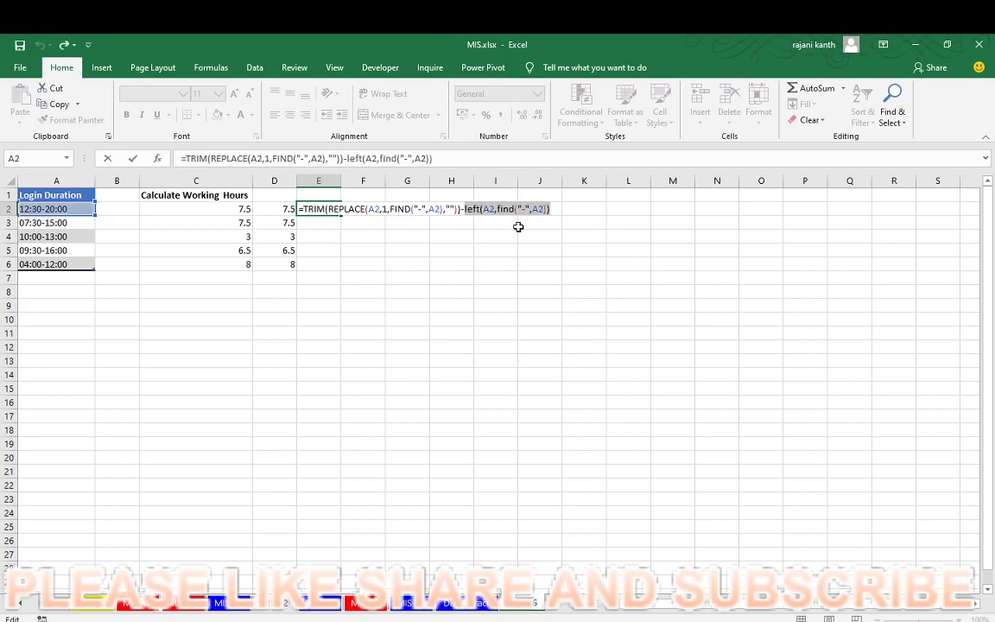
left_click(544, 211)
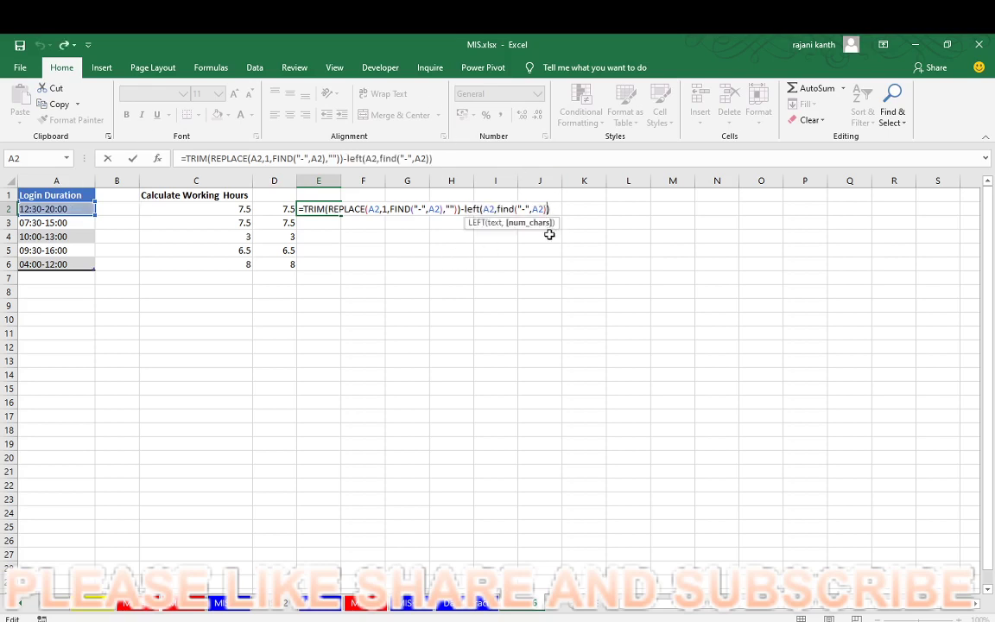
type("-1")
left_click_drag(557, 209, 468, 207)
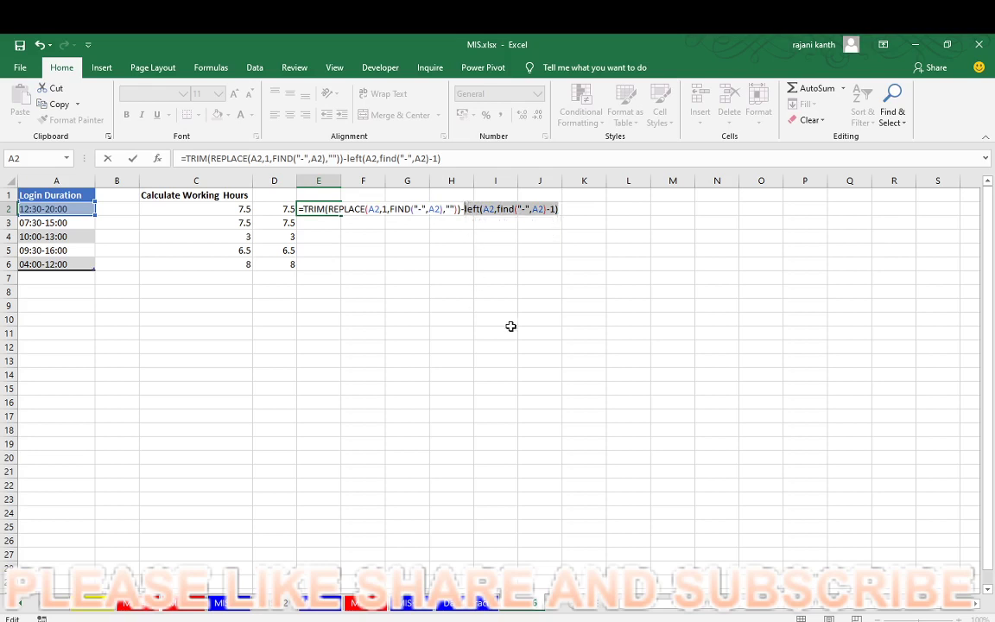
- Confirm the LEFT part gives 12:30, then wrap it in trim(...)
key("F9")
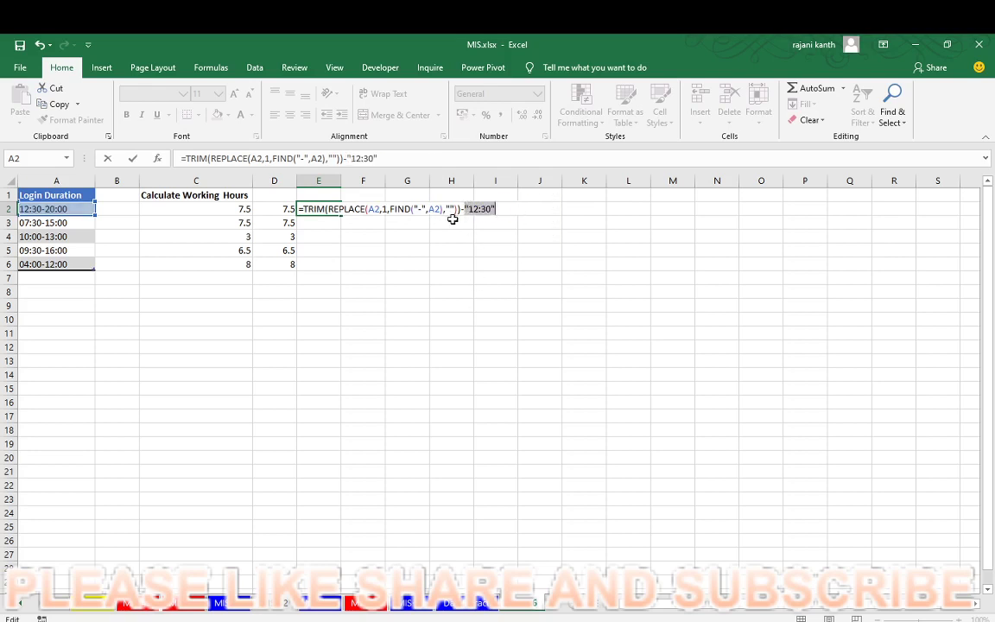
key("ctrl+z")
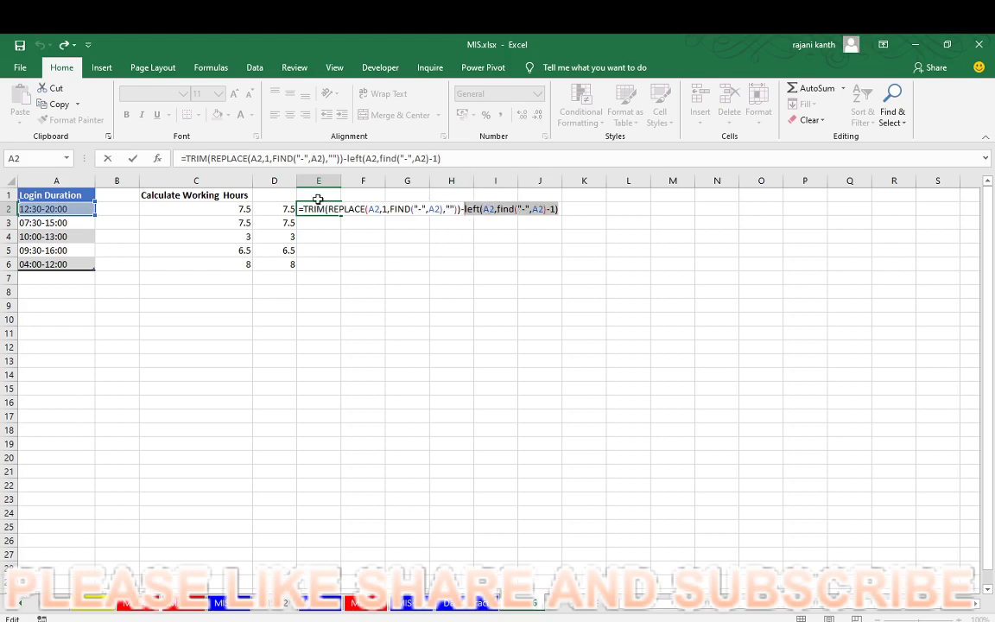
left_click(463, 210)
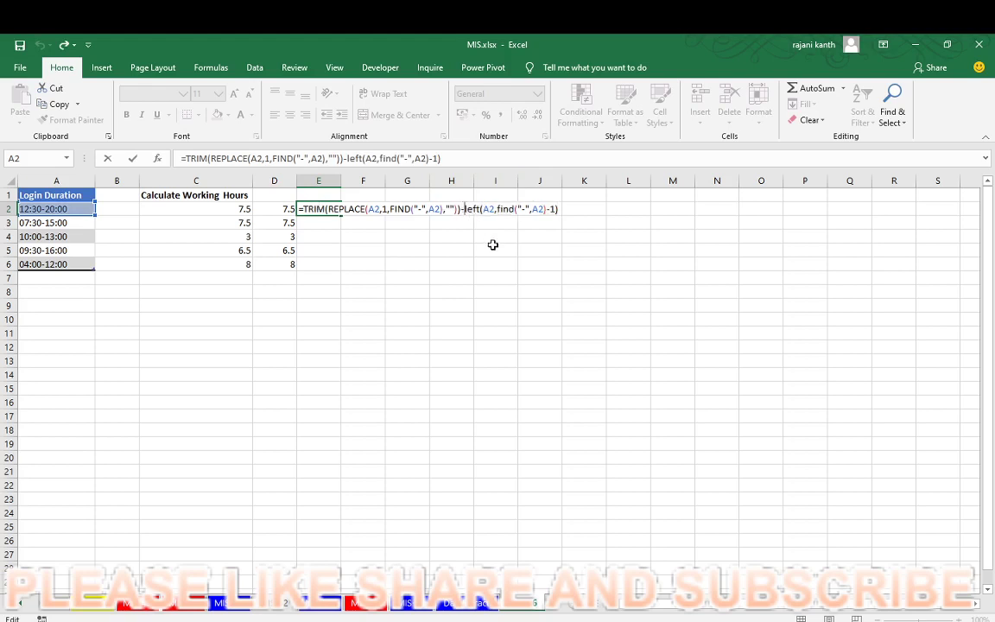
type("trim")
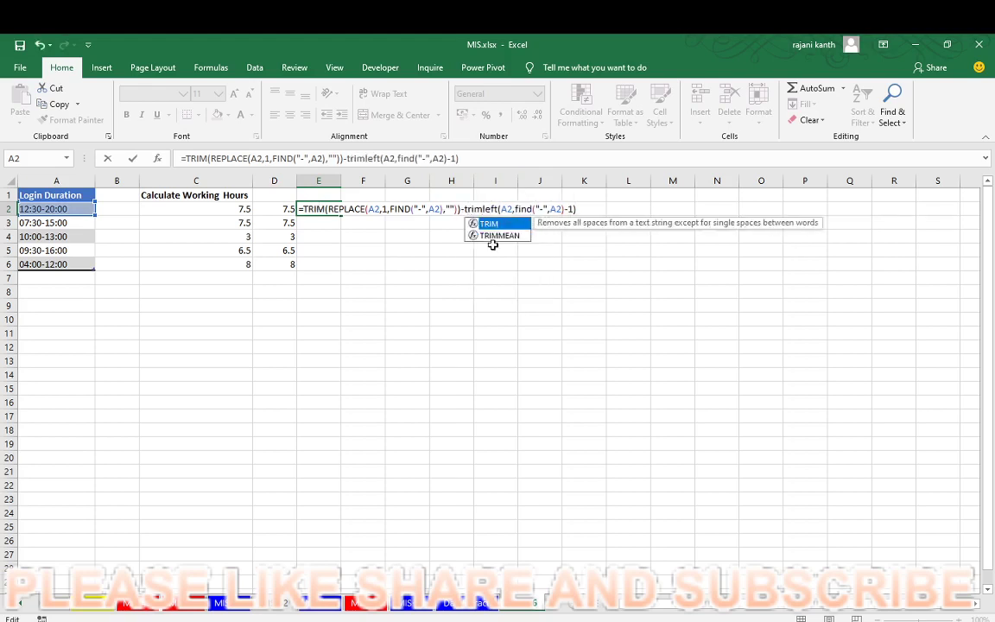
type("(")
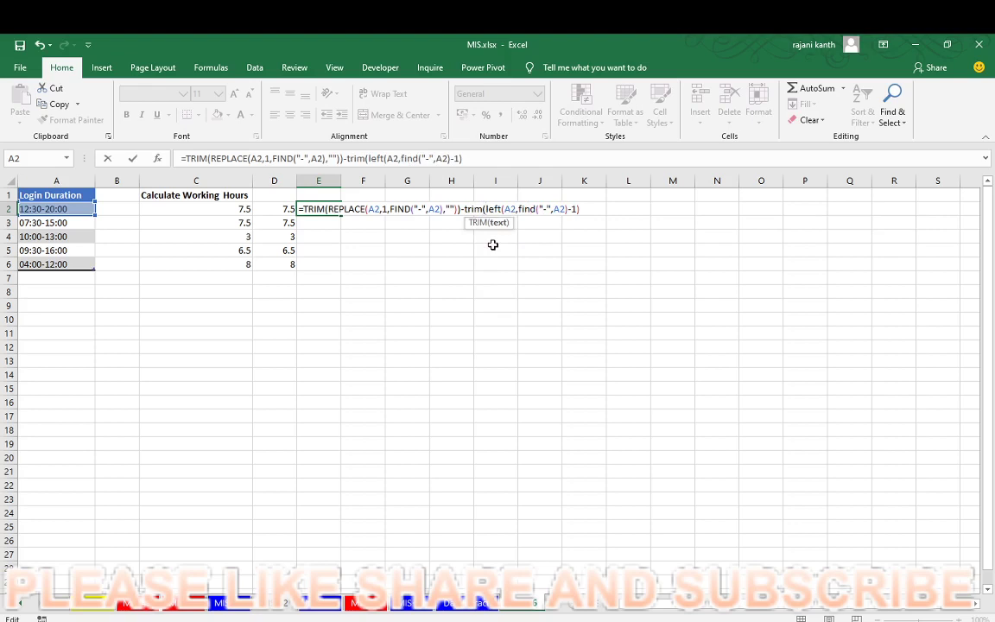
key("End")
type(")")
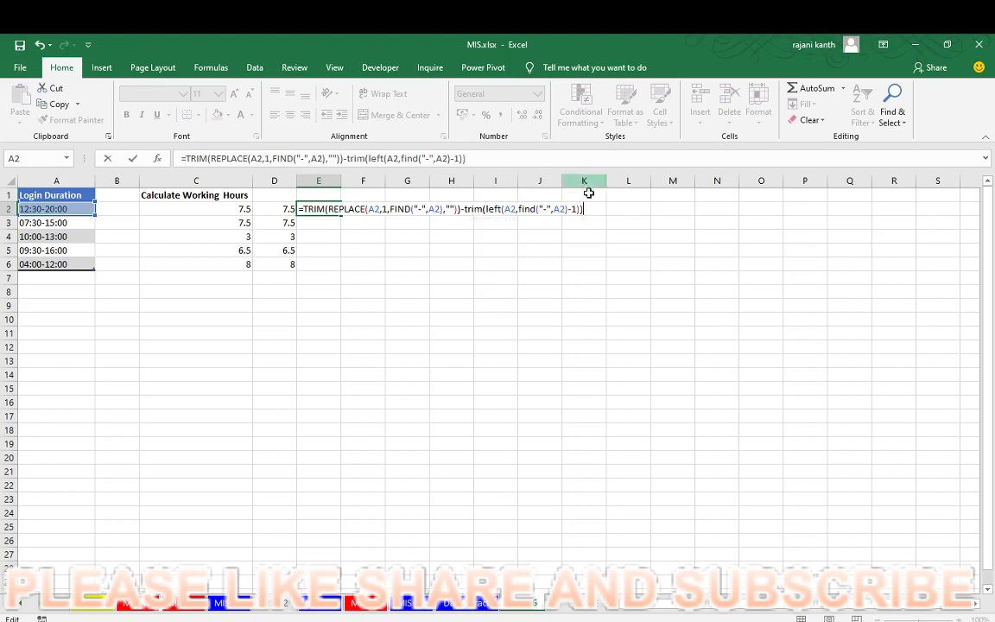
- Preview the full formula's value, 0.3125, and commit it in E2
left_click_drag(599, 212, 258, 205)
key("ctrl+Return")
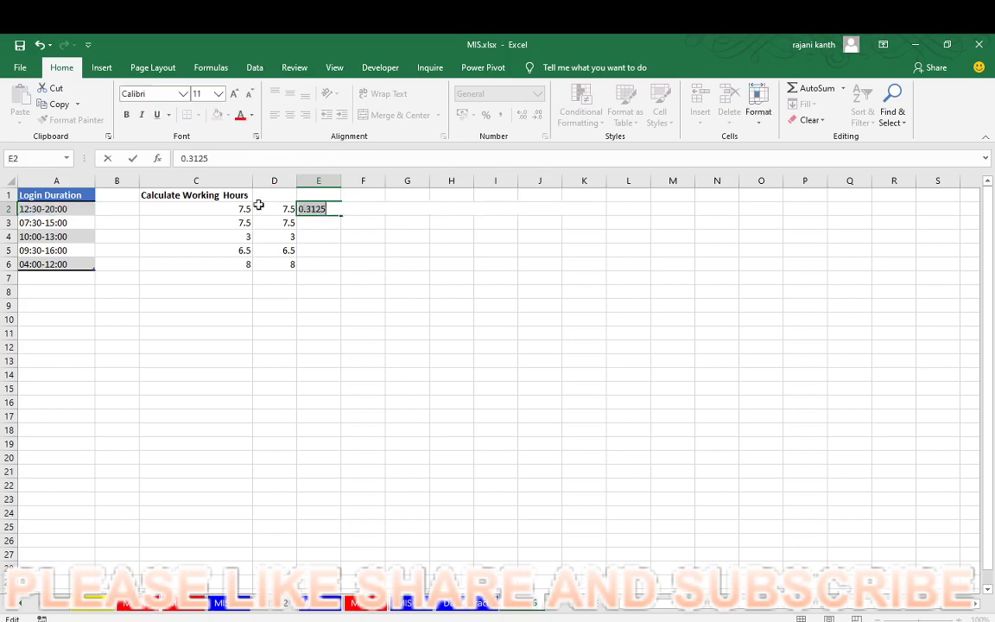
key("ctrl+z")
key("Escape")
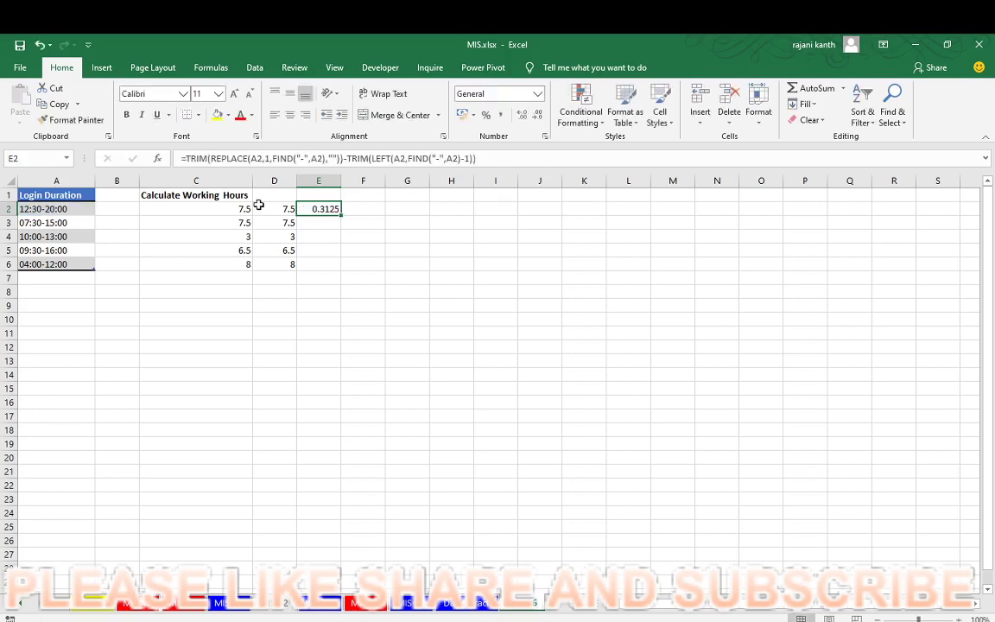
- Fill E2's formula down to E6, giving 0.3125, 0.3125, 0.125, 0.270833 and 0.333333
double_click(341, 215)
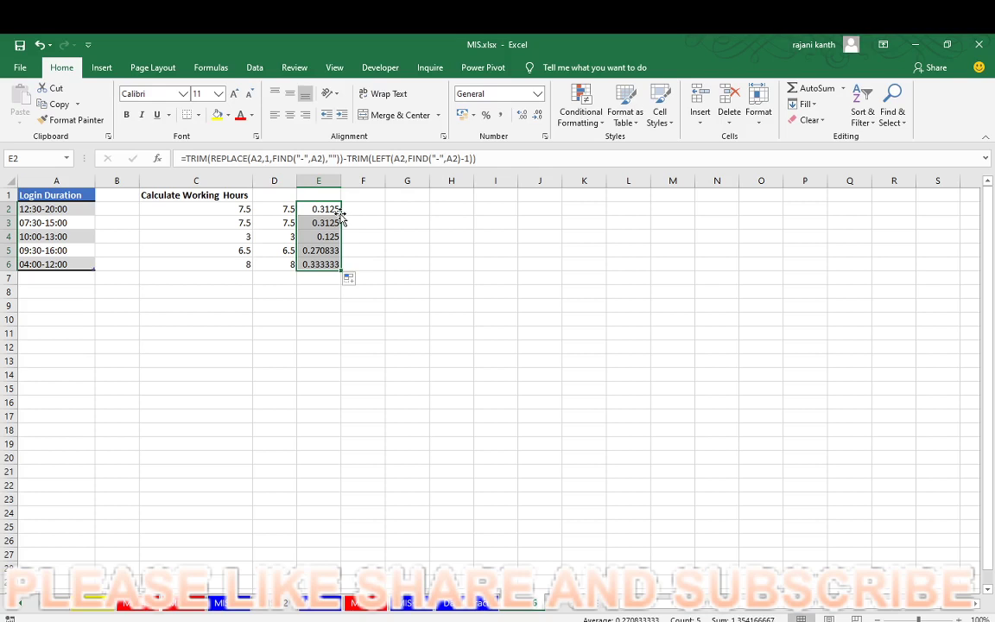
- Change E2:E6 to =24*(TRIM(...)-TRIM(...)) so they show 7.5, 7.5, 3, 6.5 and 8 hours
double_click(339, 212)
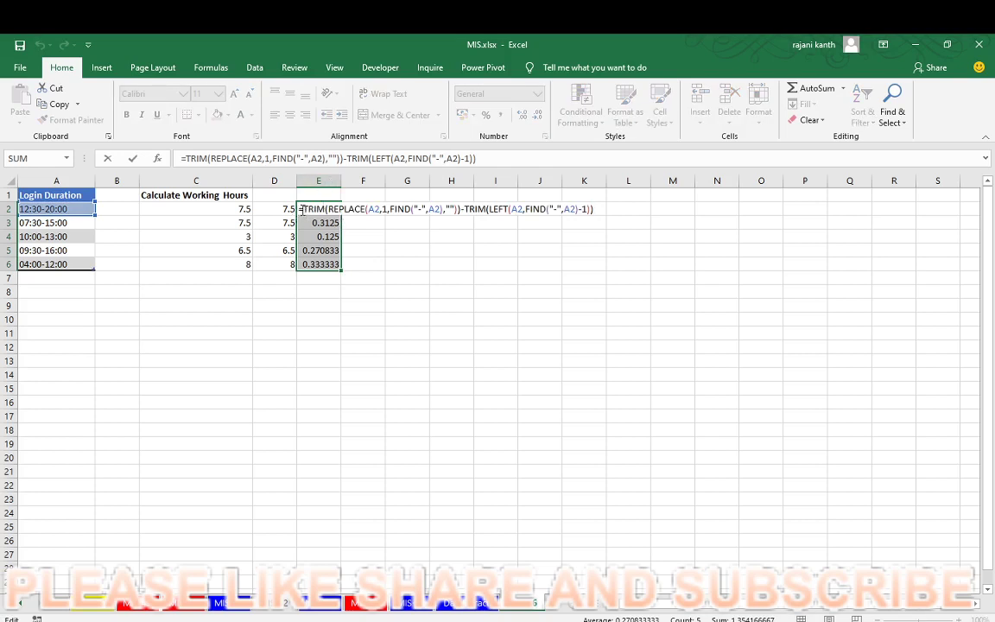
left_click(308, 210)
type("24")
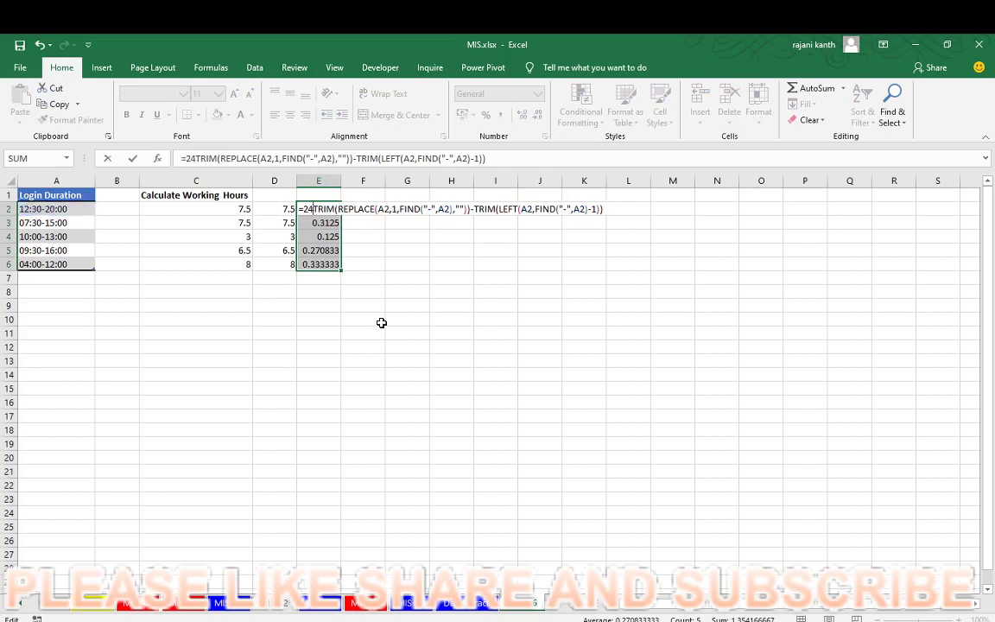
type("*(")
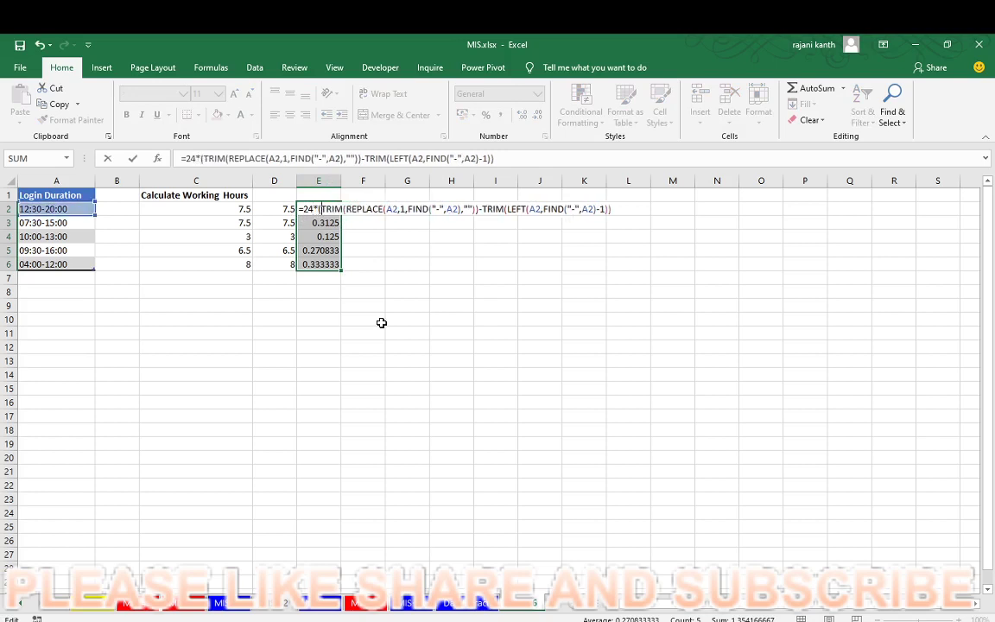
key("End")
type(")")
key("ctrl+Return")
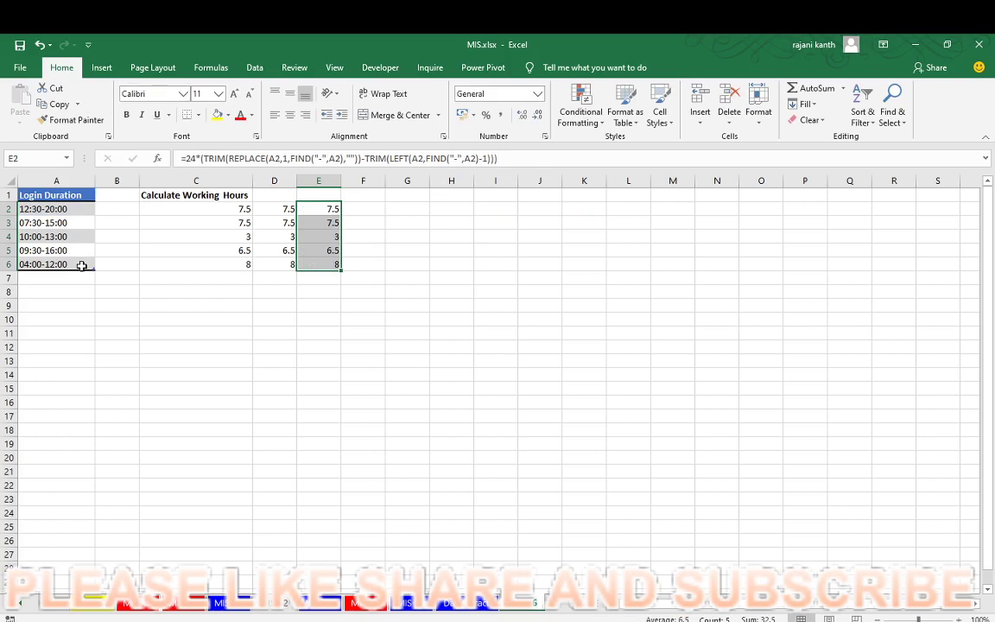
- Enter the new login range 10:45-15:00 in A7 below the existing entries
left_click(54, 222)
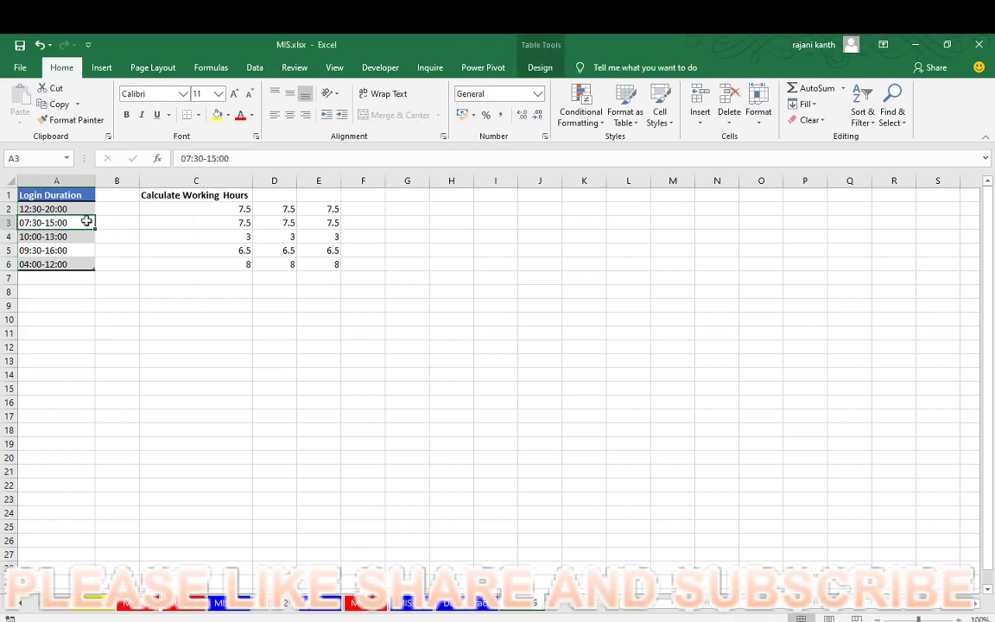
left_click(79, 264)
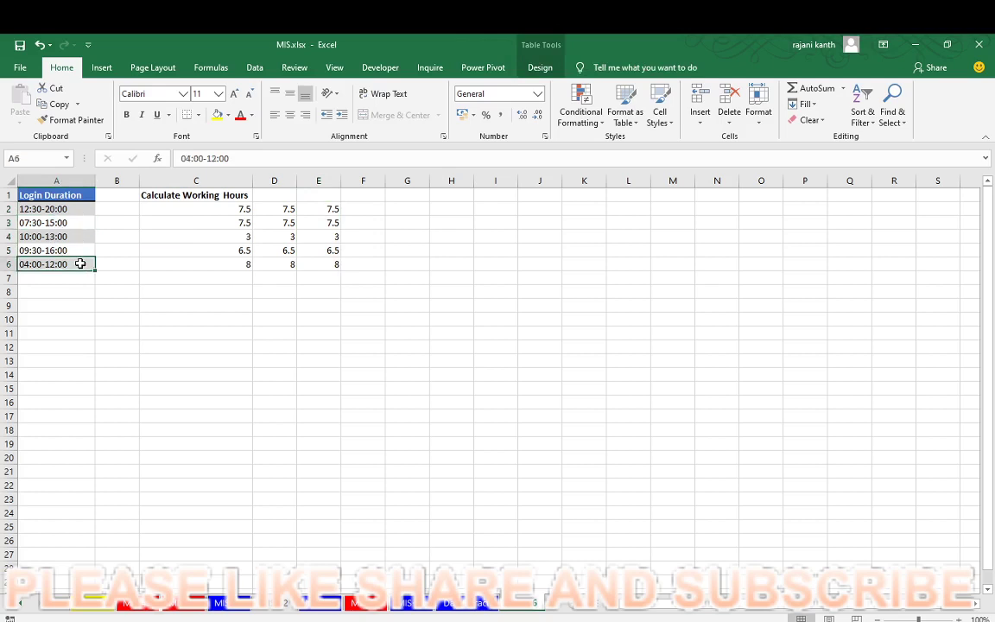
key("Down")
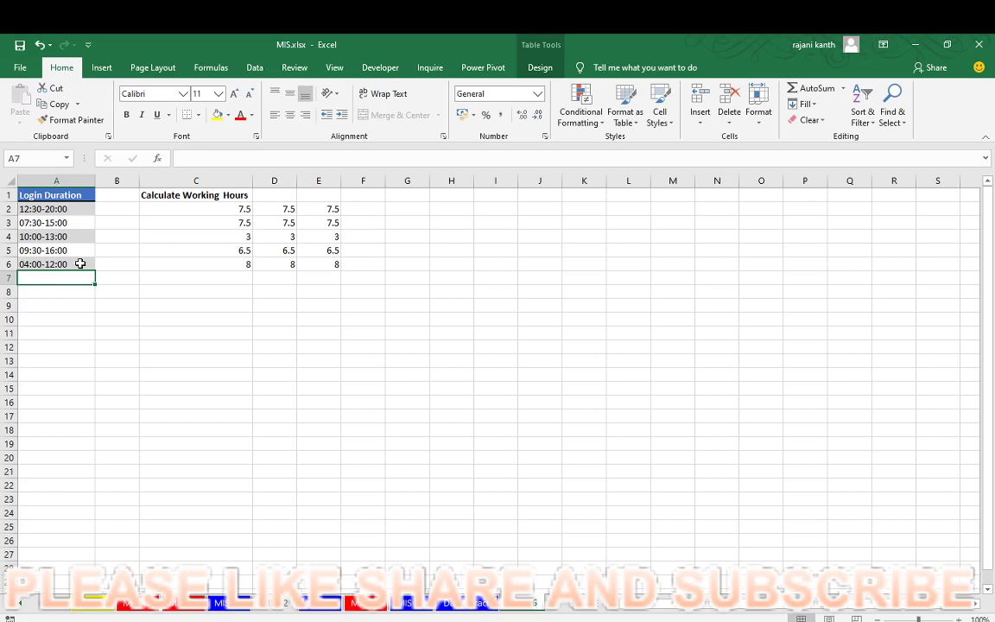
type("10")
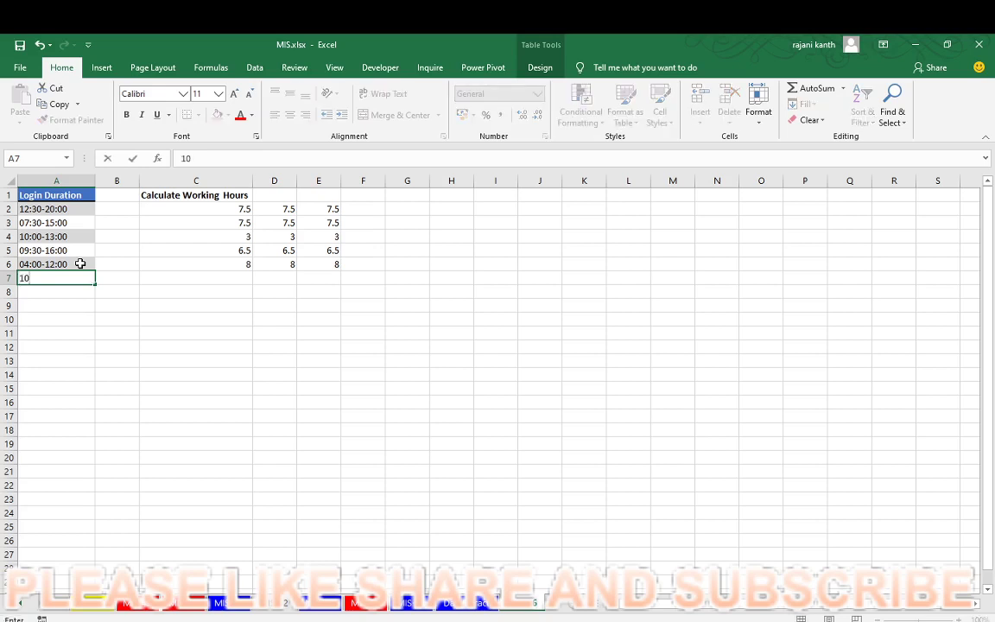
type(":45-15:00")
key("Return")
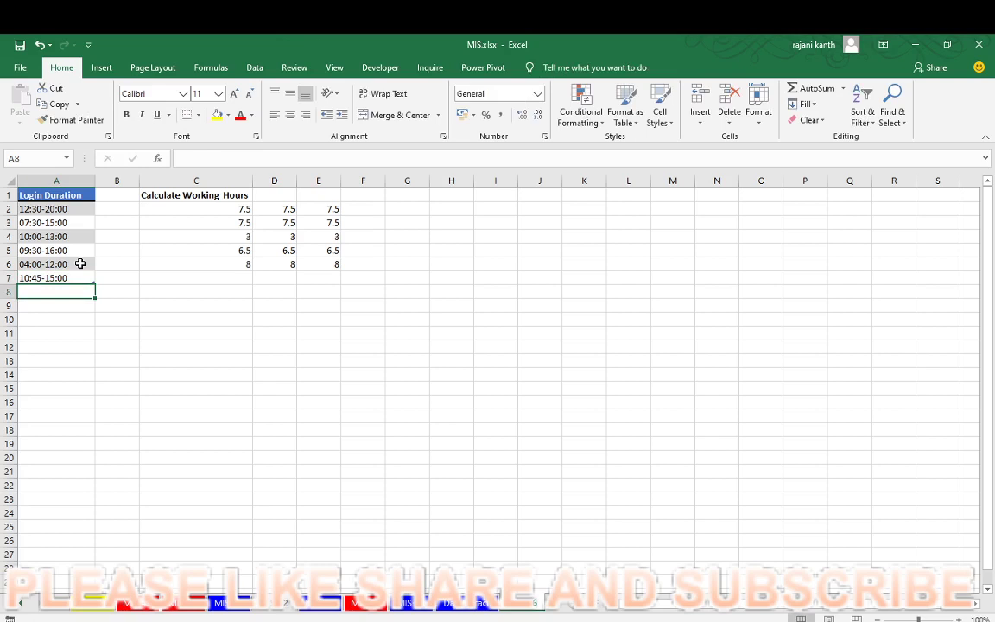
left_click(327, 262)
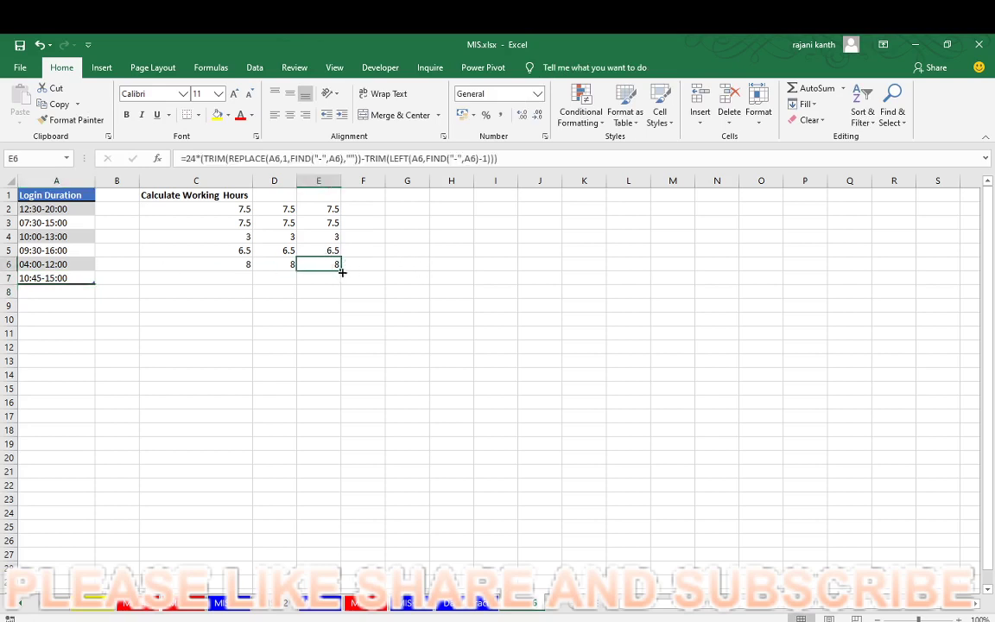
- Fill the E6 and D6 hours formulas down to row 7, both showing 4.25
left_click_drag(342, 272, 342, 285)
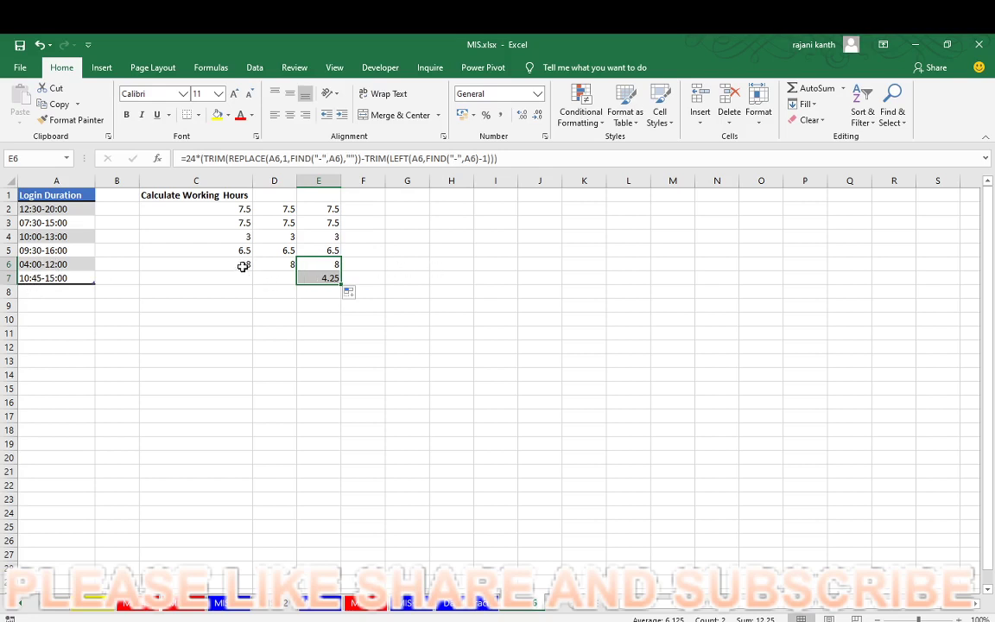
left_click(247, 267)
left_click(291, 264)
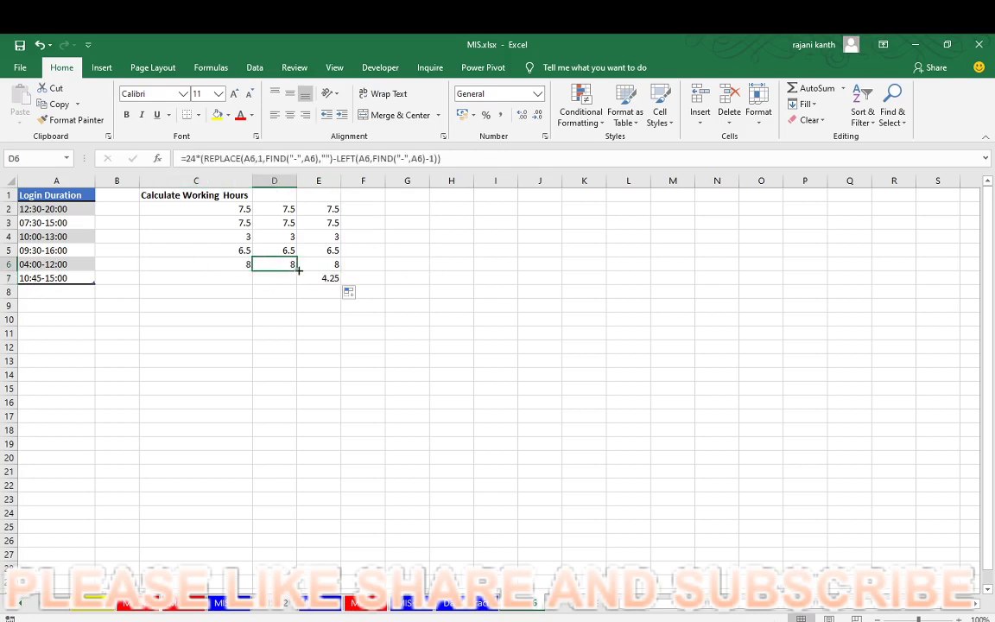
left_click_drag(299, 281, 300, 287)
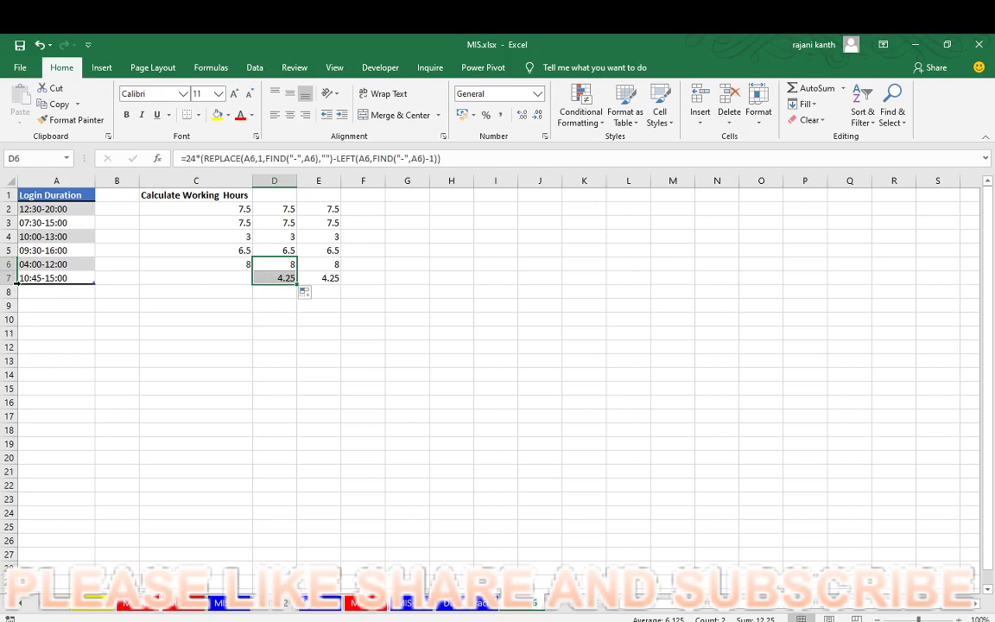
left_click(63, 279)
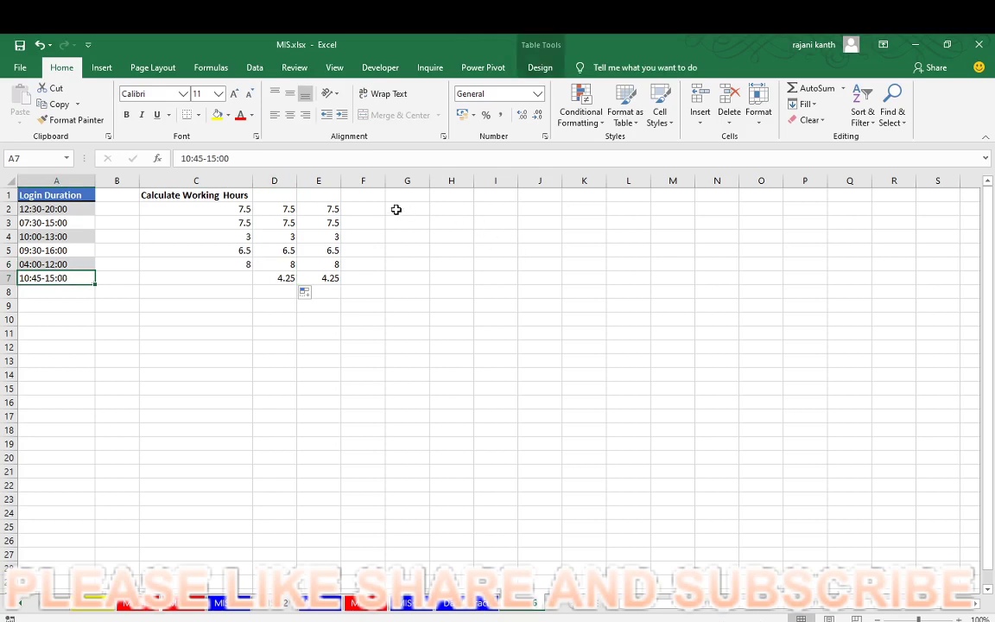
left_click(324, 210)
key("alt")
key("t")
key("u")
key("f")
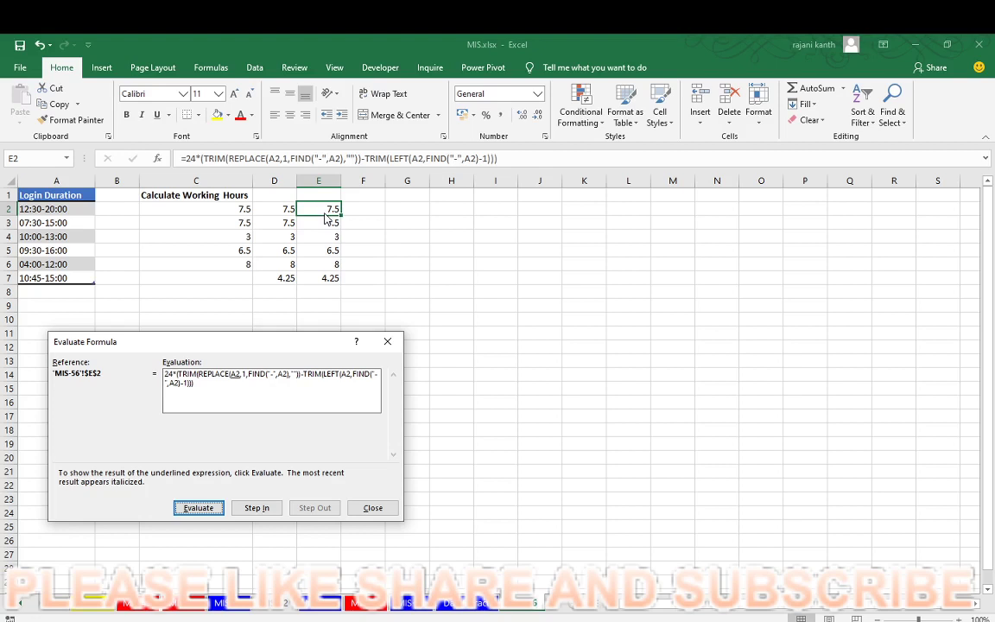
left_click(372, 507)
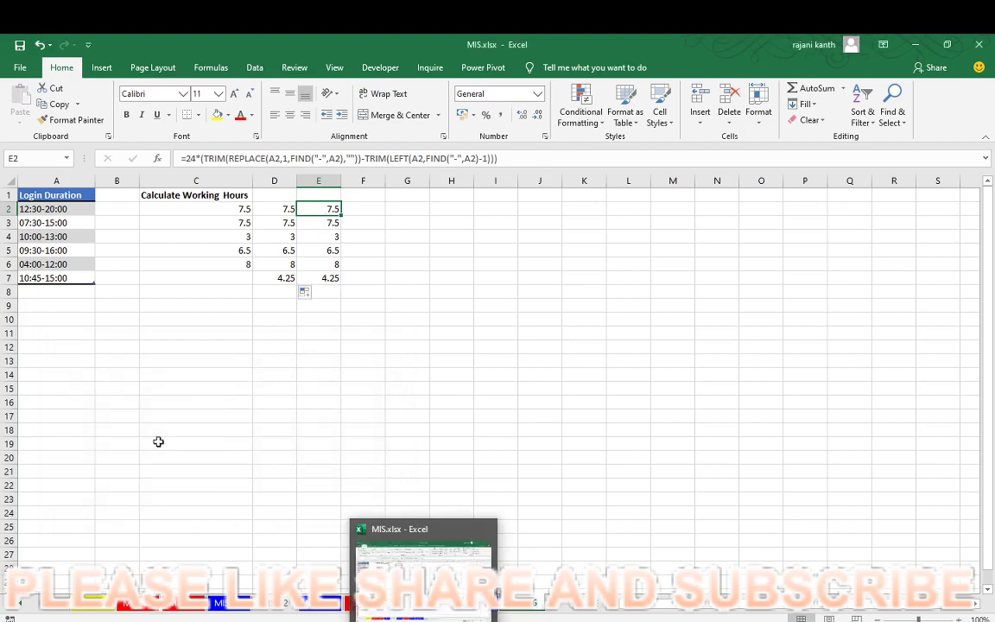
left_click(42, 278)
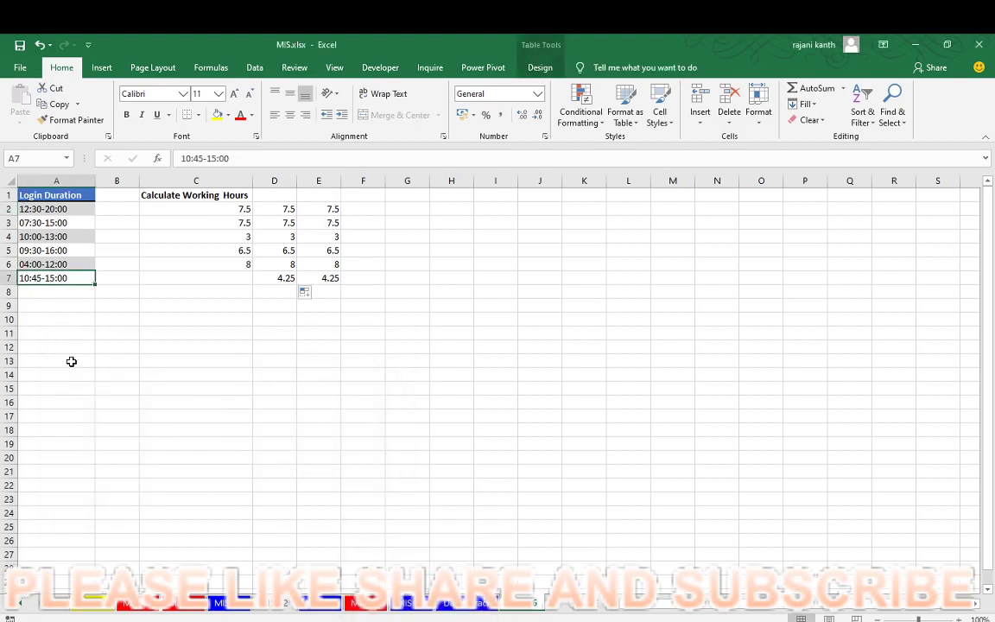
- Change A7 to '10:45- 15:00', then compare D7's #VALUE! with E7's TRIM-based 4.25
double_click(45, 278)
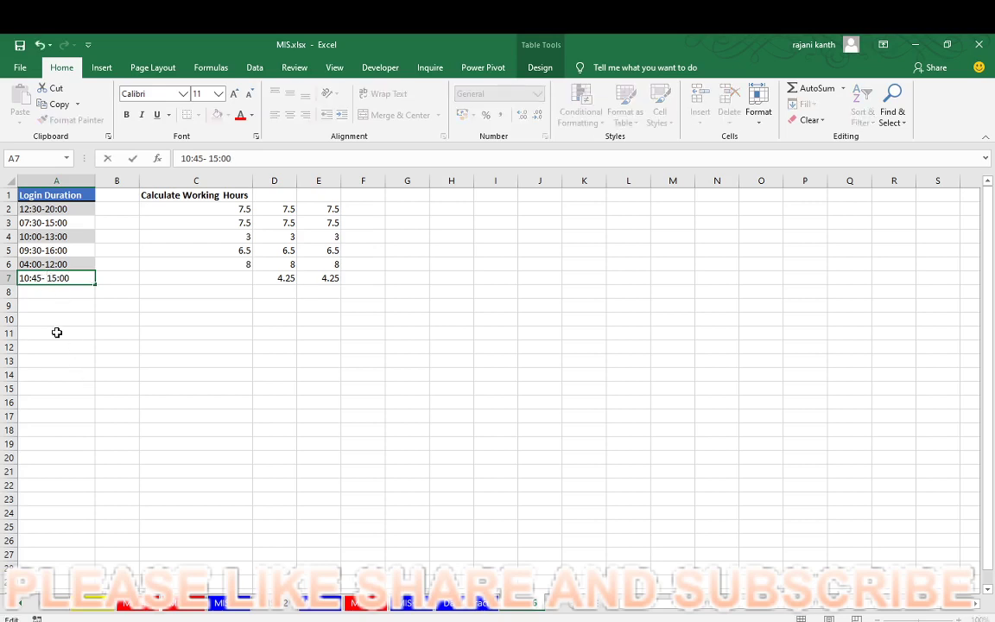
key("Return")
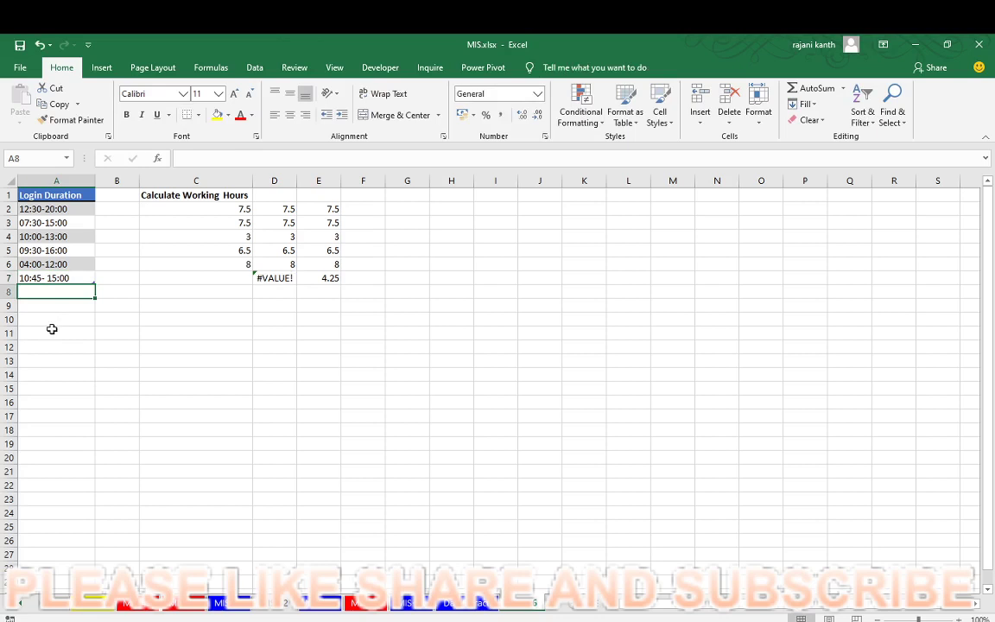
left_click(277, 279)
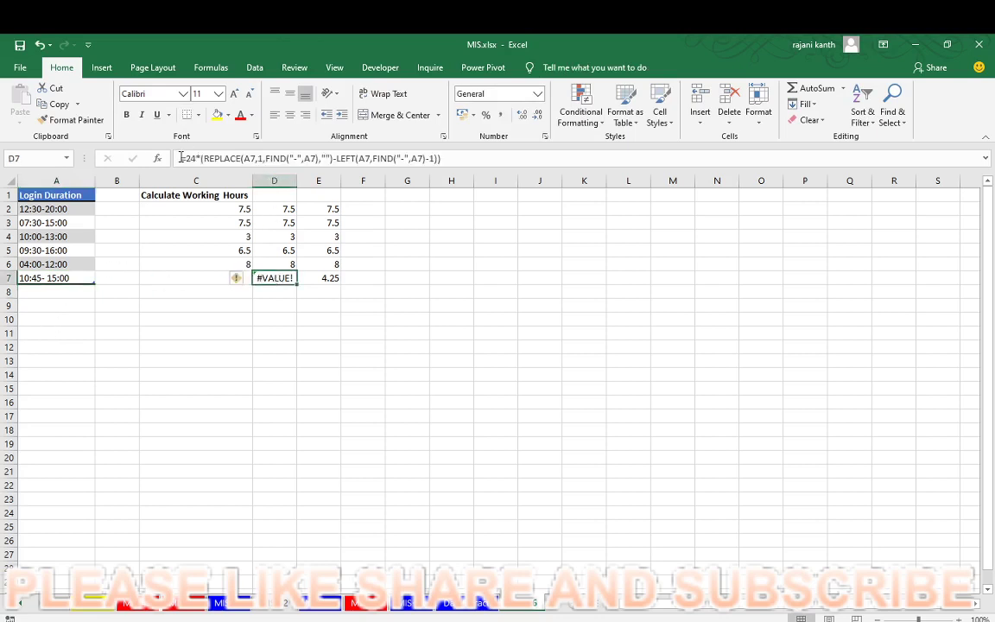
left_click(321, 278)
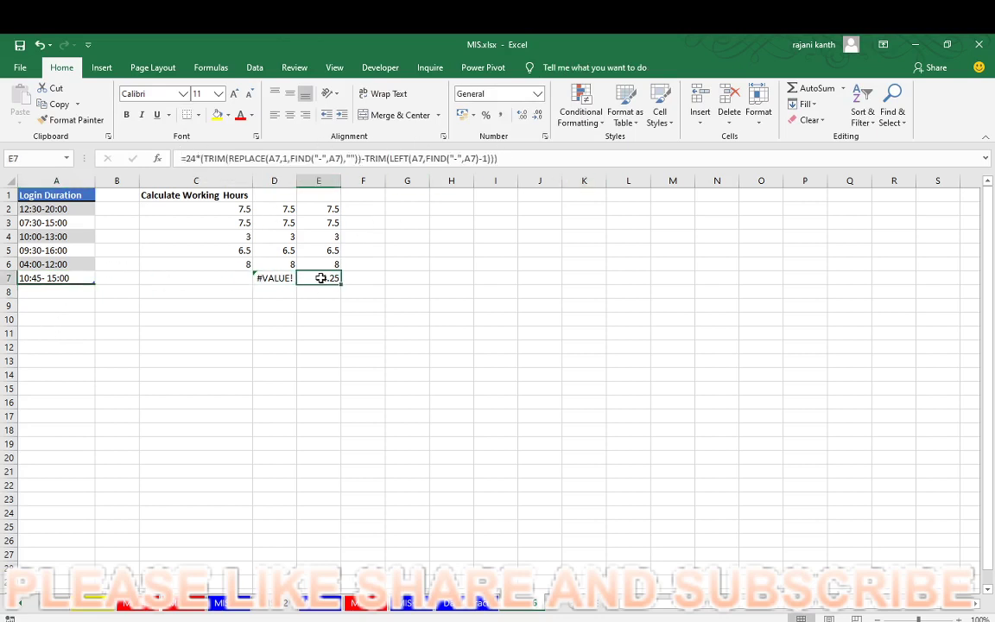